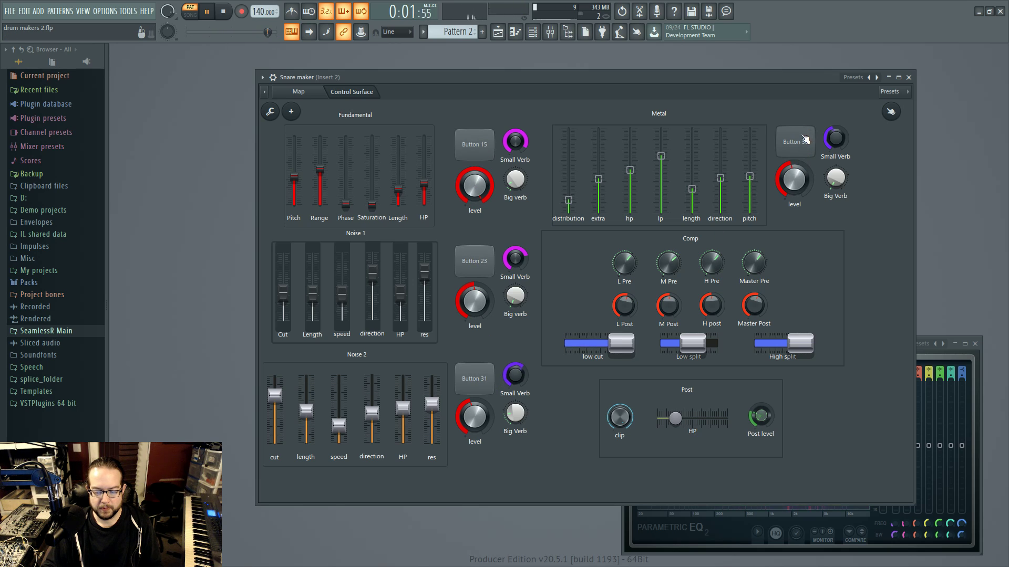
- Stop the pattern playback and save the project
key(space)
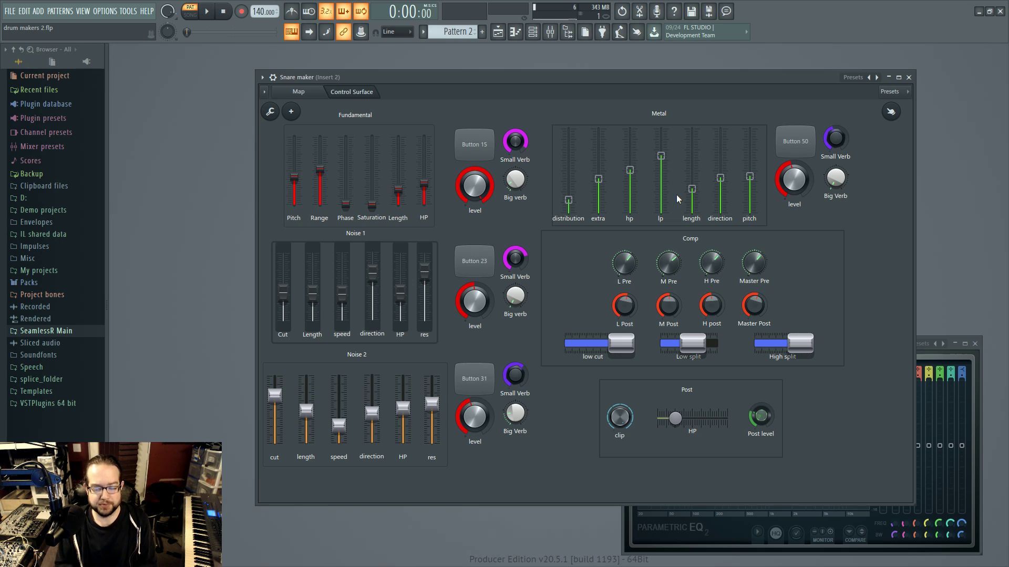
key(ctrl+s)
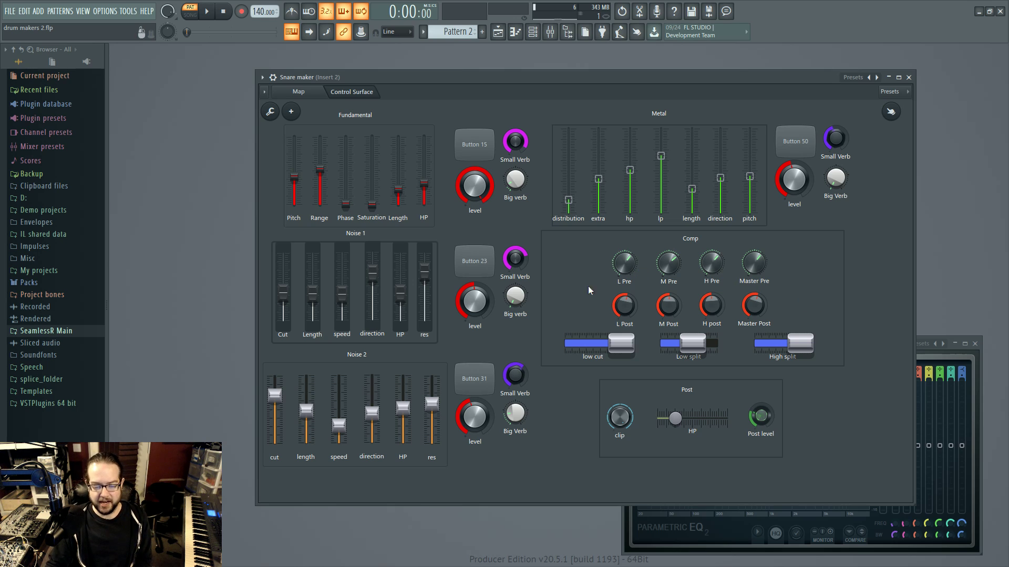
- View the plugin routing map of the Snare maker patch and return to its Control Surface
click(299, 92)
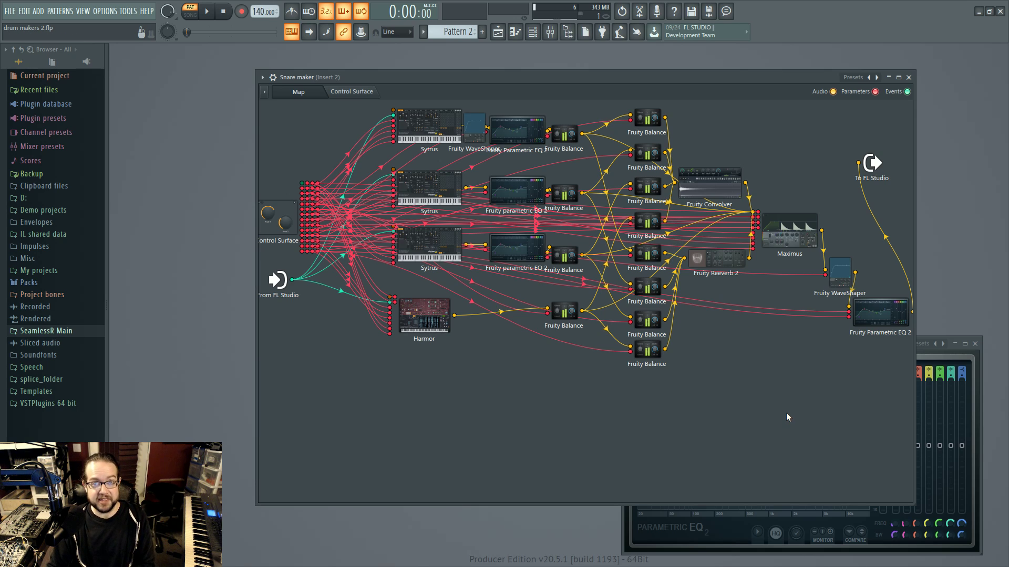
click(351, 93)
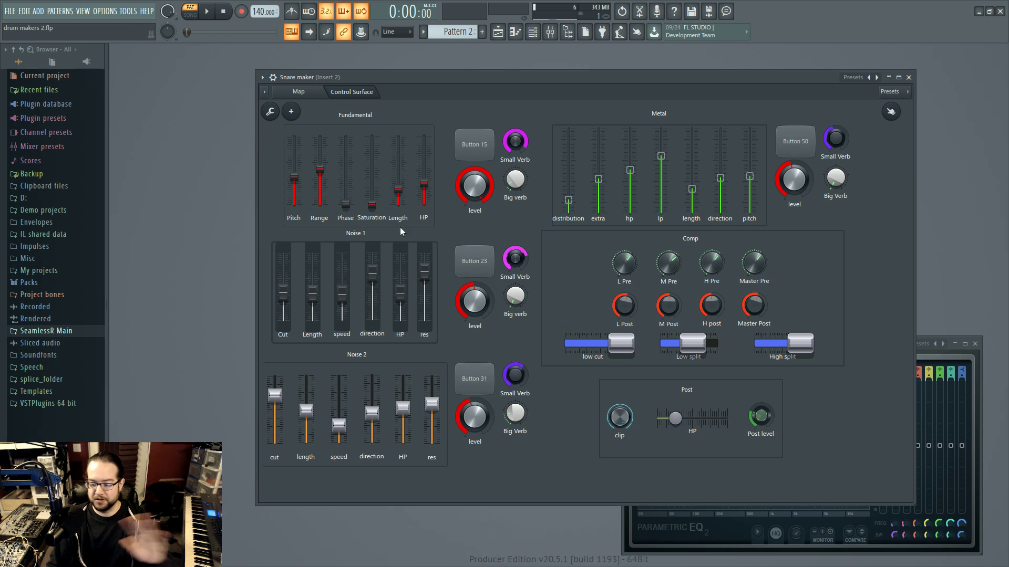
- Detach the Fruity Parametric EQ 2 window and arrange it beside the Snare maker so both can be seen
drag(409, 79, 290, 73)
drag(821, 350, 813, 299)
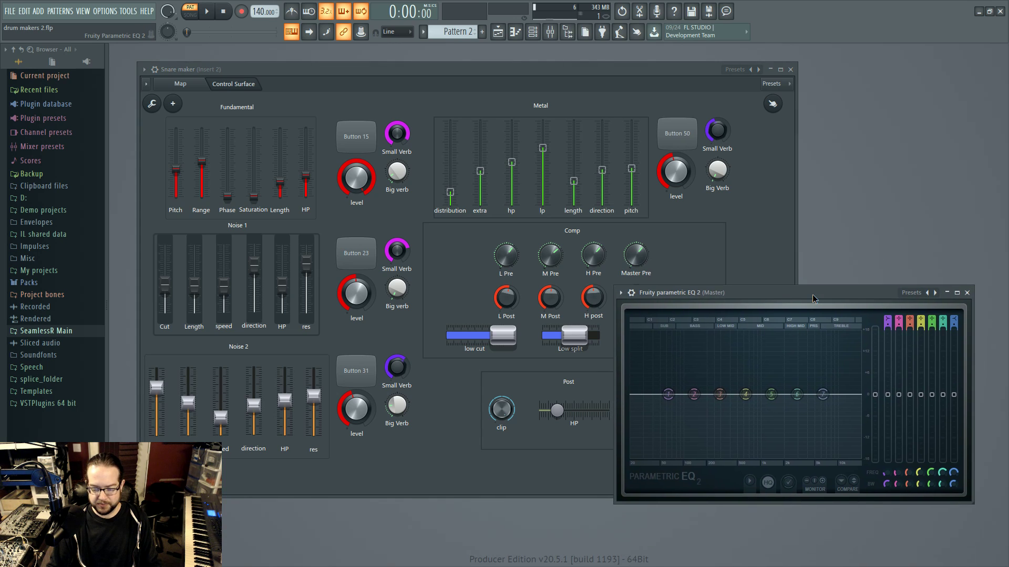
click(620, 293)
click(638, 518)
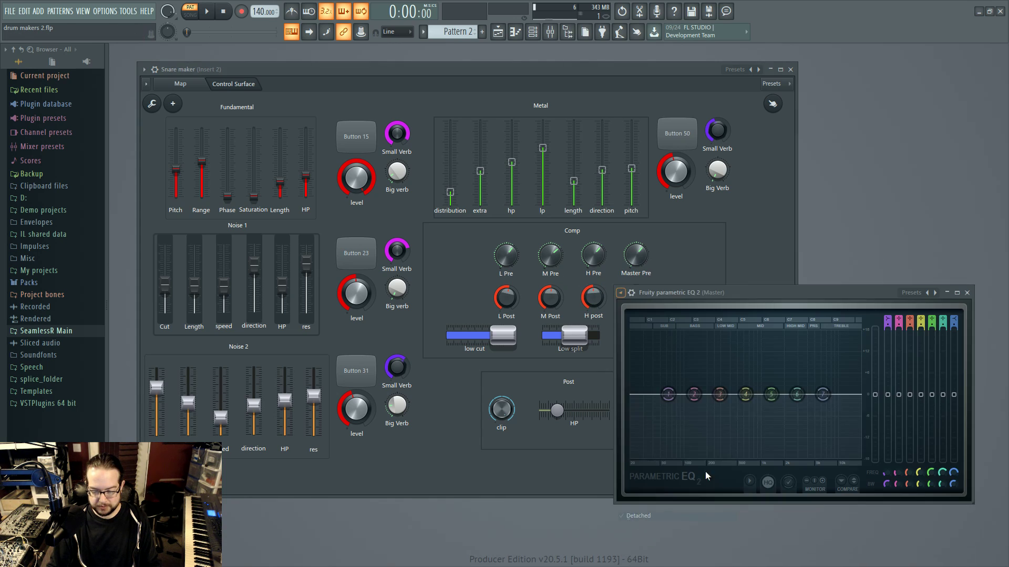
drag(761, 293, 780, 332)
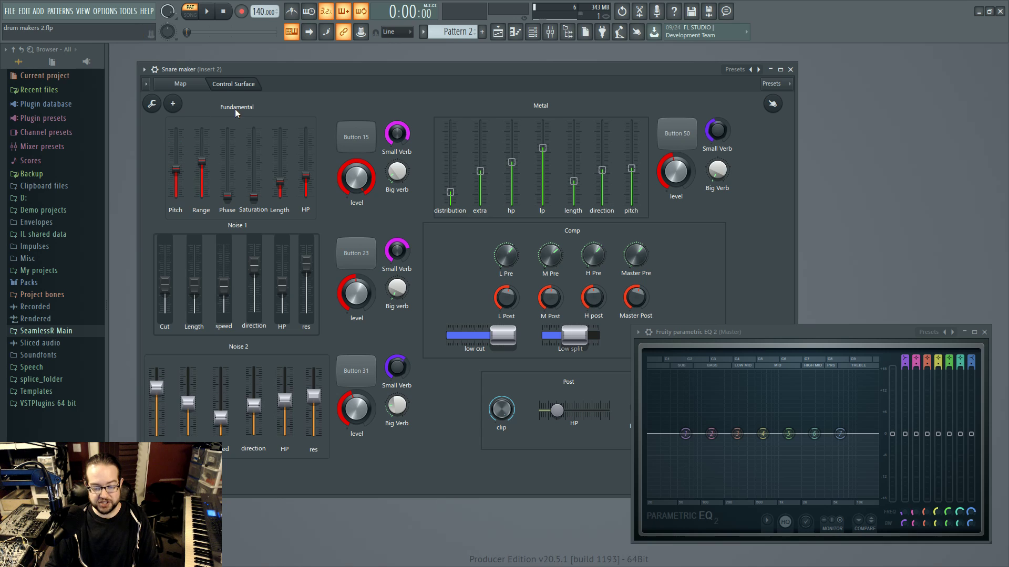
- Play Pattern 2 to audition the snare with the spectrum in view, and pause the playback
click(206, 11)
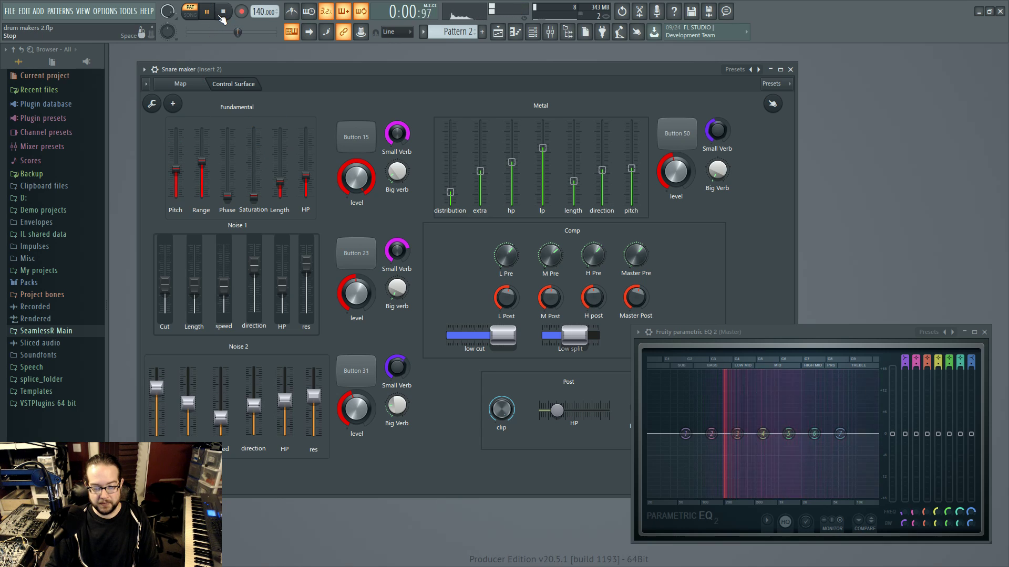
click(206, 12)
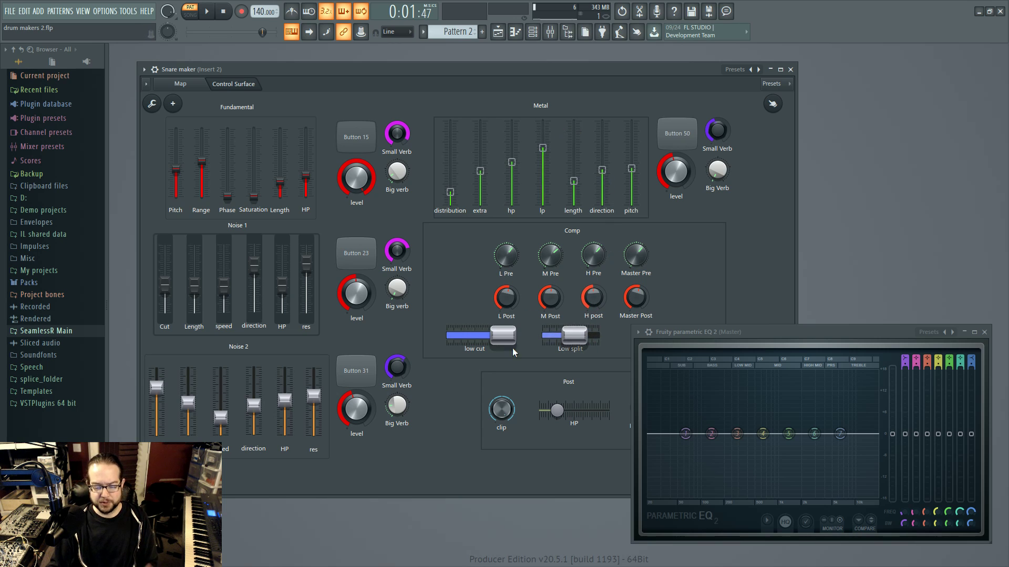
- Reposition the Fruity Parametric EQ 2 window over the lower corner of the Snare maker
drag(748, 336, 745, 316)
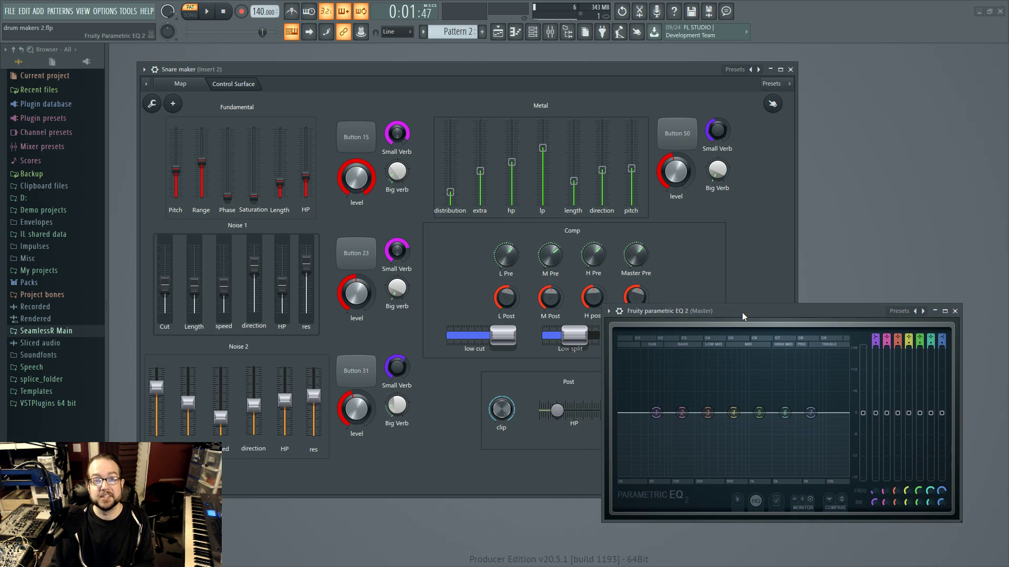
mouse_move(742, 312)
mouse_down()
mouse_move(773, 257)
mouse_move(768, 332)
mouse_move(785, 319)
mouse_move(785, 353)
mouse_move(787, 340)
mouse_move(732, 289)
mouse_move(750, 342)
mouse_move(740, 325)
mouse_up()
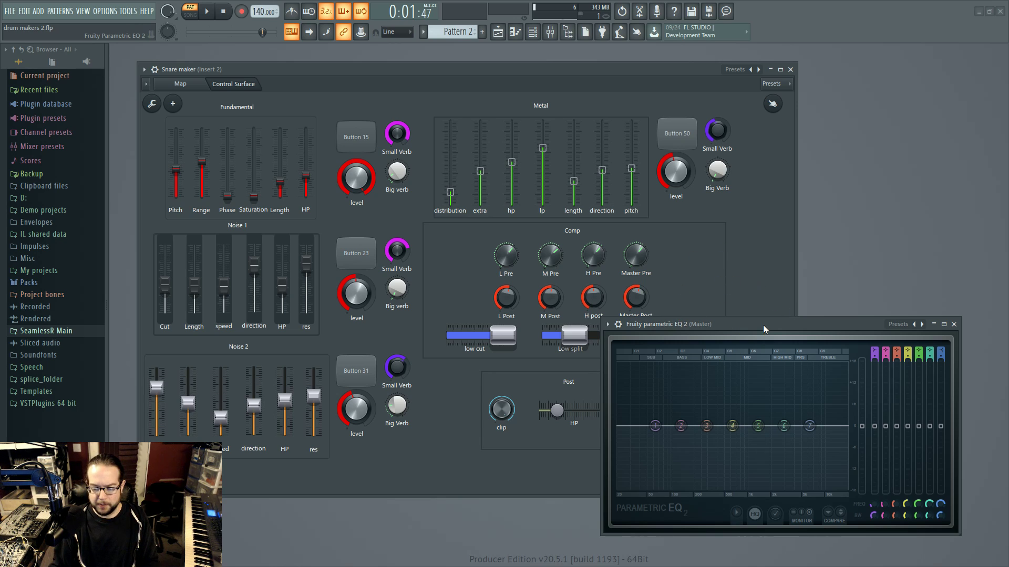
drag(762, 325, 781, 328)
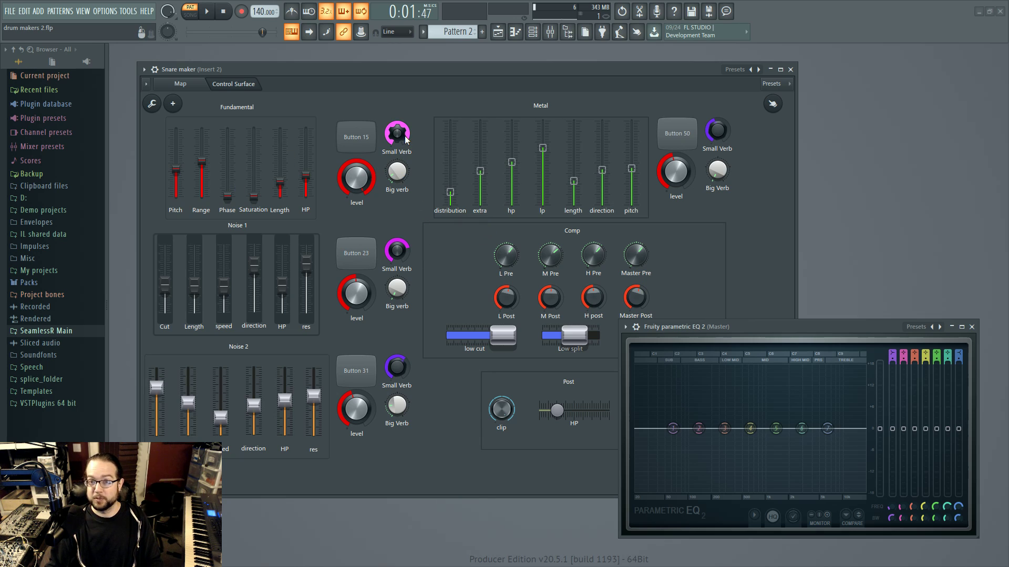
- Inspect the Fruity Convolver and Fruity Reeverb 2 settings in the patch map and return to the Control Surface
click(180, 83)
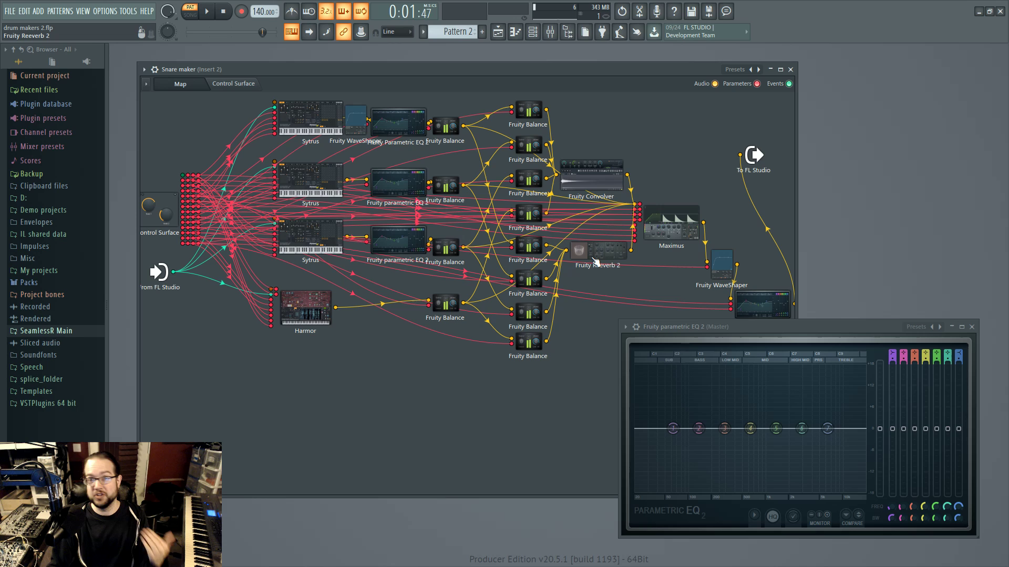
click(600, 172)
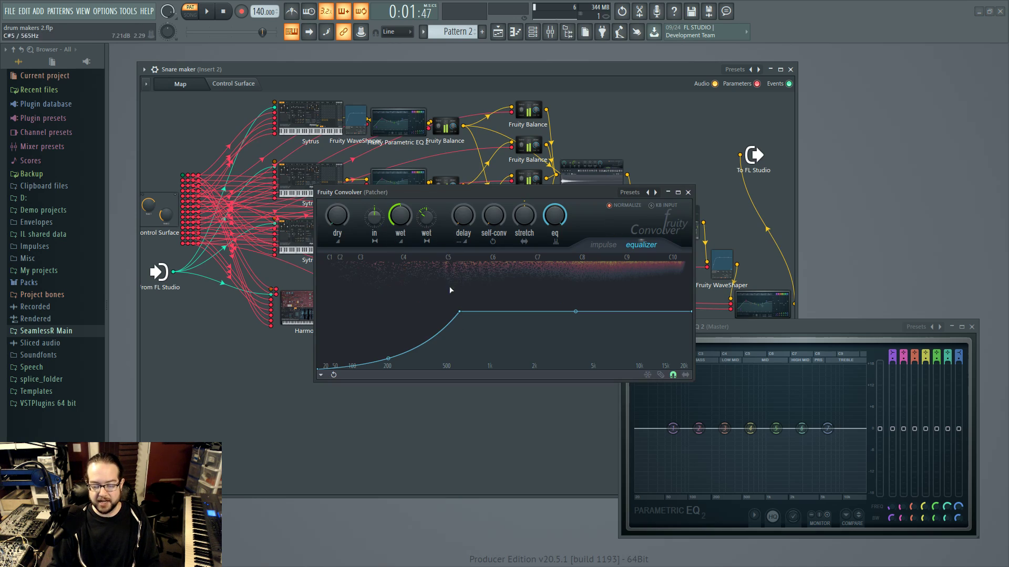
click(687, 192)
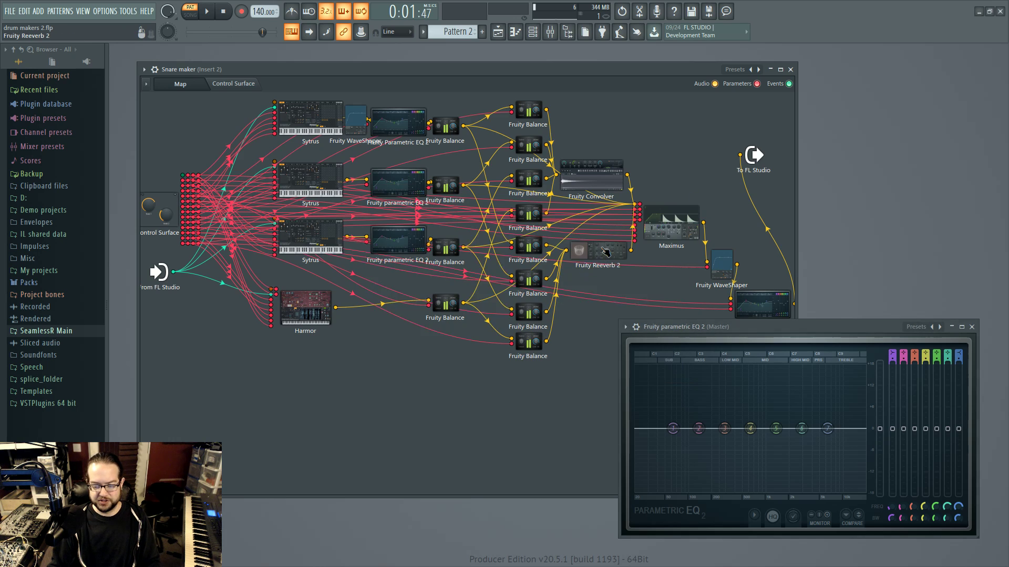
click(583, 251)
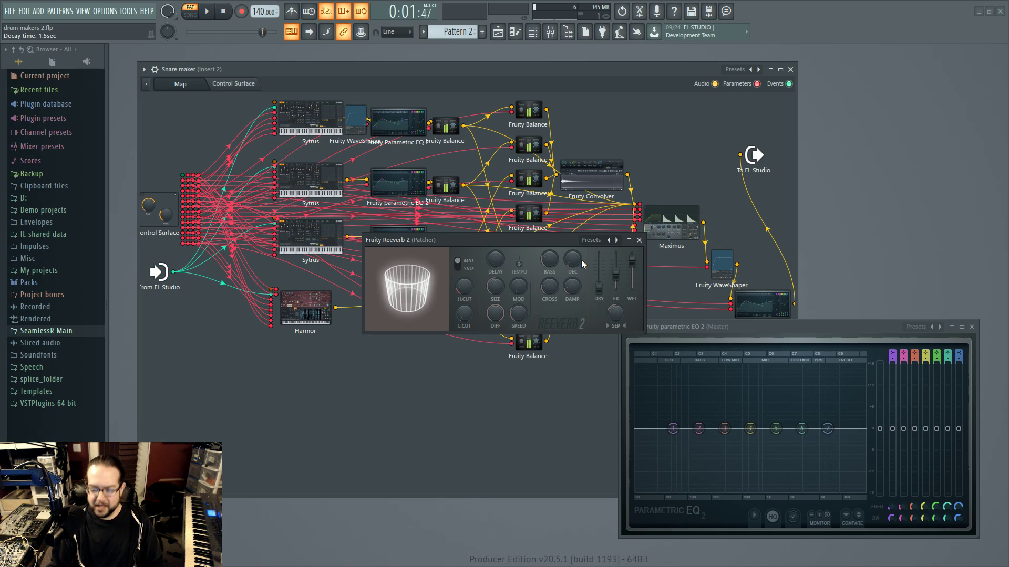
click(639, 240)
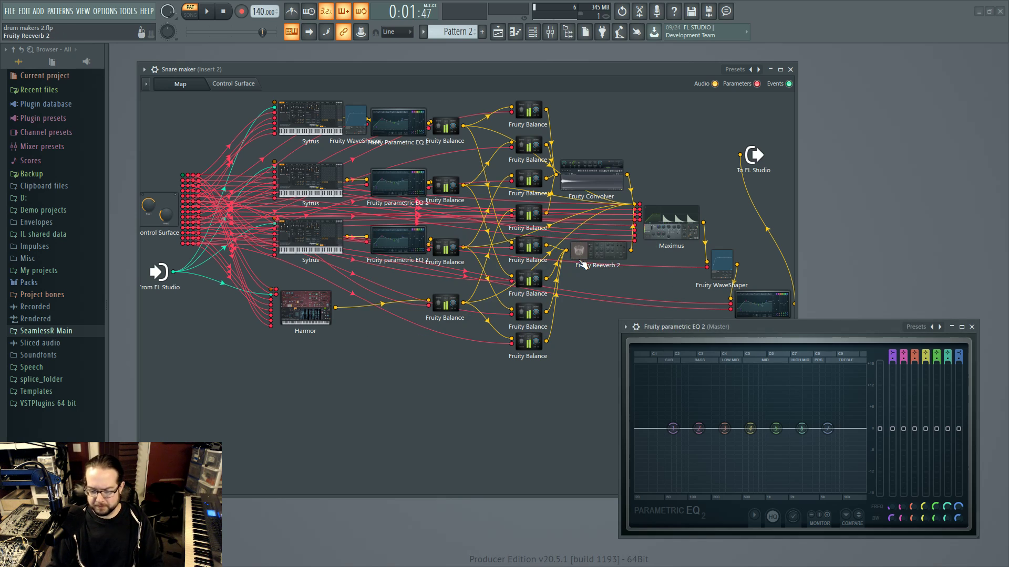
click(215, 84)
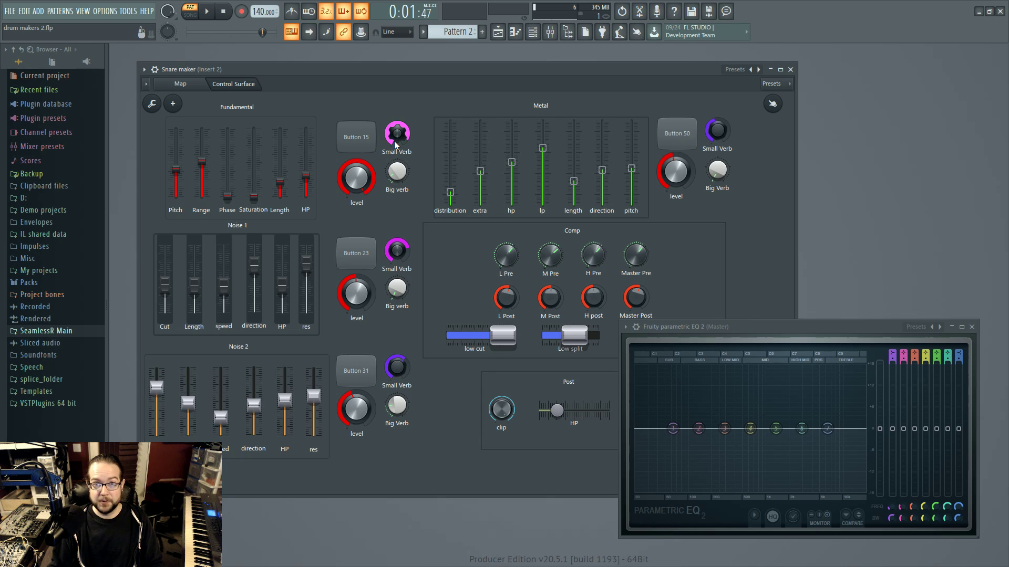
- Examine the Fruity Balance modules that feed the reverbs in the map and return to the Control Surface
click(189, 84)
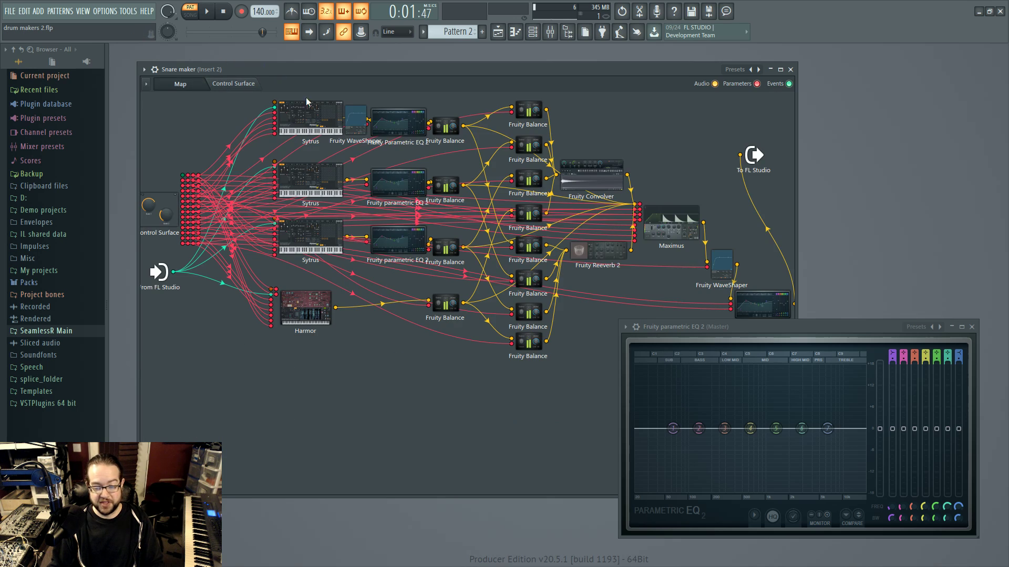
click(529, 113)
click(562, 242)
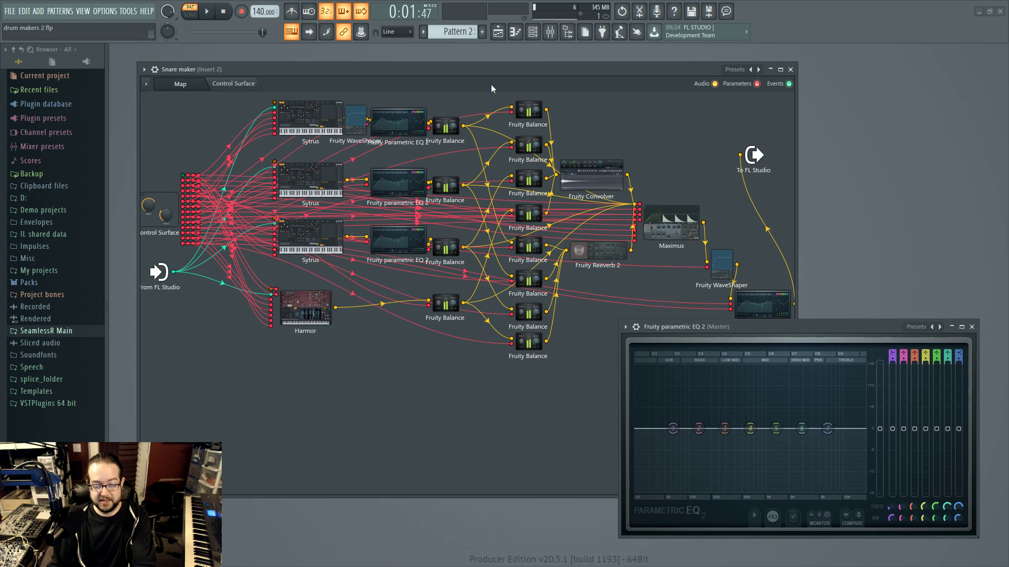
click(233, 84)
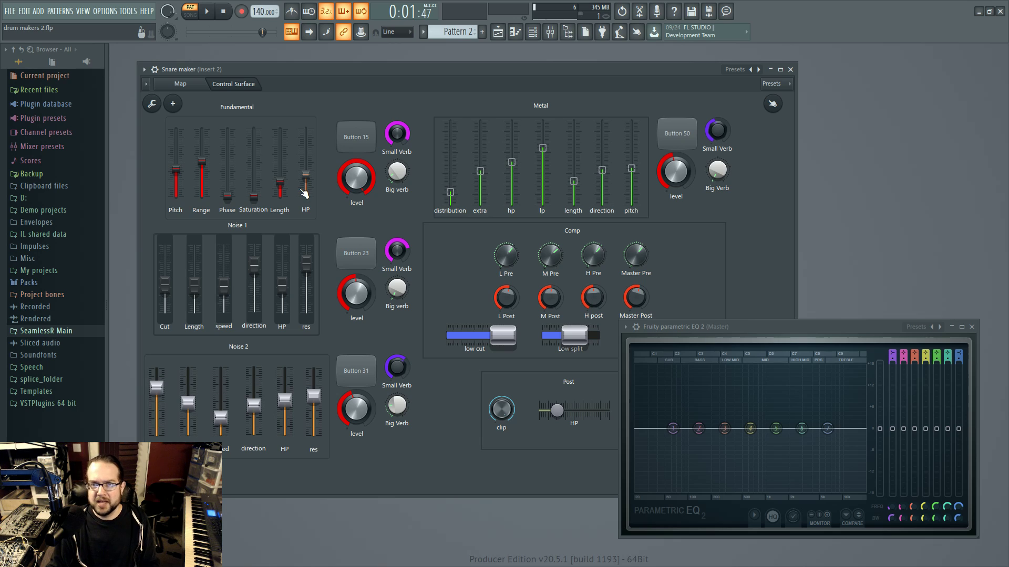
- Move the EQ window higher and raise the Fundamental section's Range slider slightly while the pattern plays
drag(676, 345, 632, 205)
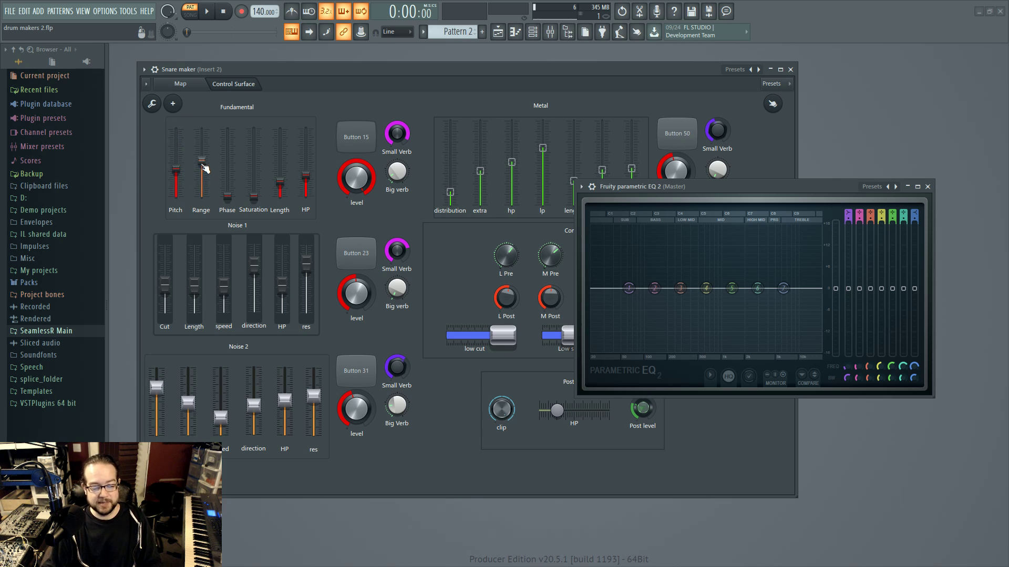
key(space)
drag(203, 162, 204, 153)
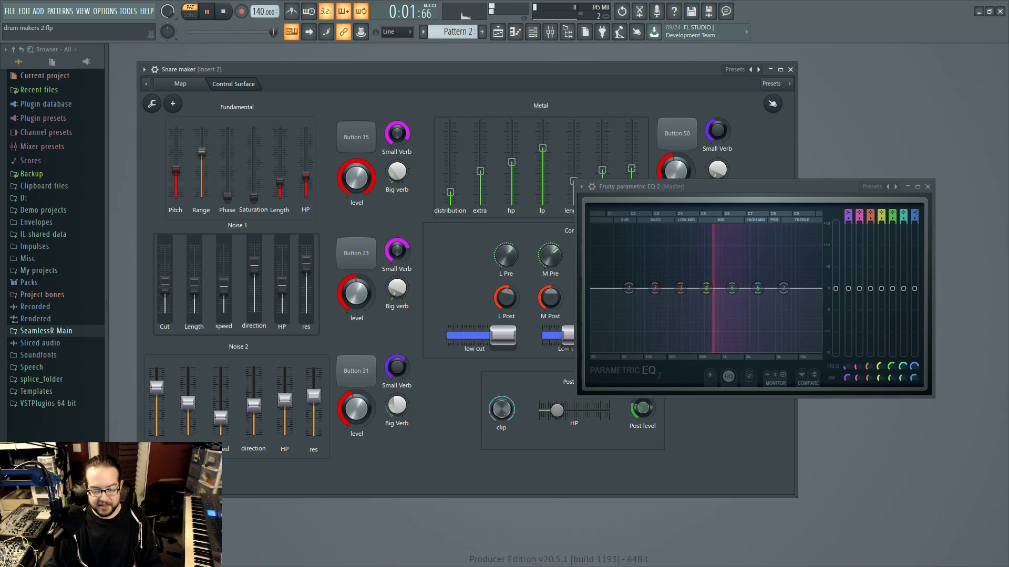
key(space)
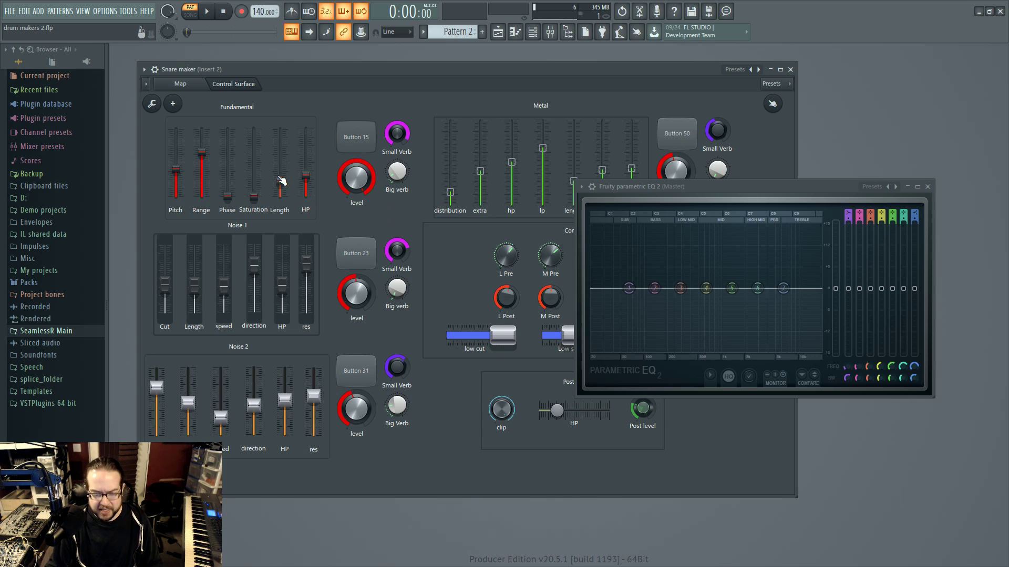
- Open the first Sytrus in the map and examine operator 1's pitch envelope and its pitch envelope amount options
click(202, 86)
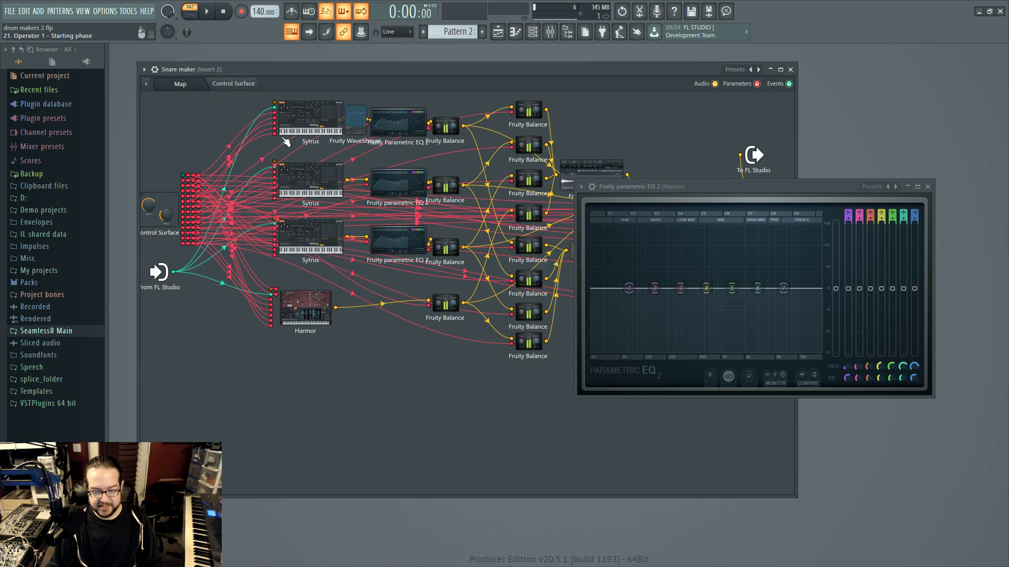
double_click(307, 123)
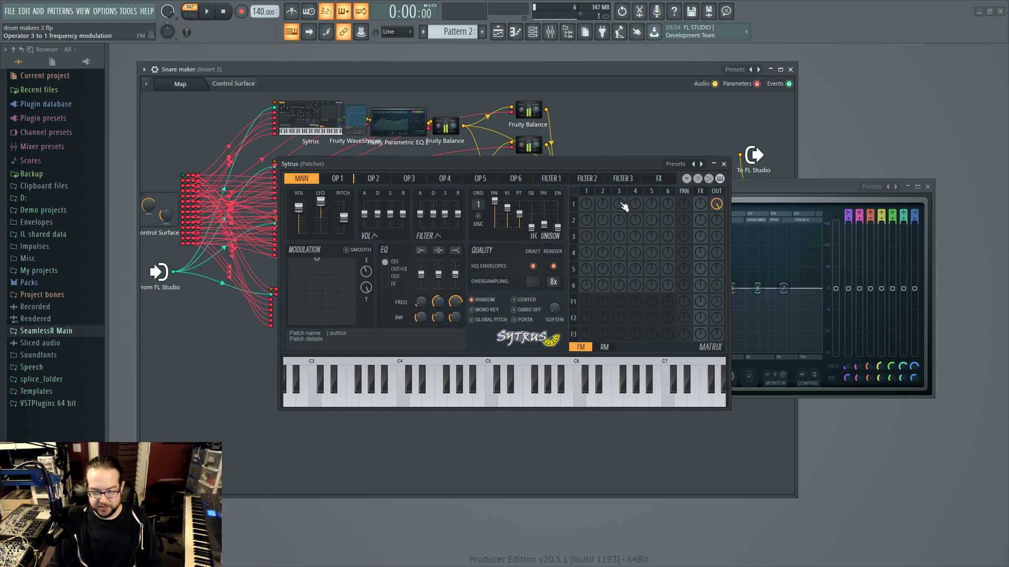
click(586, 194)
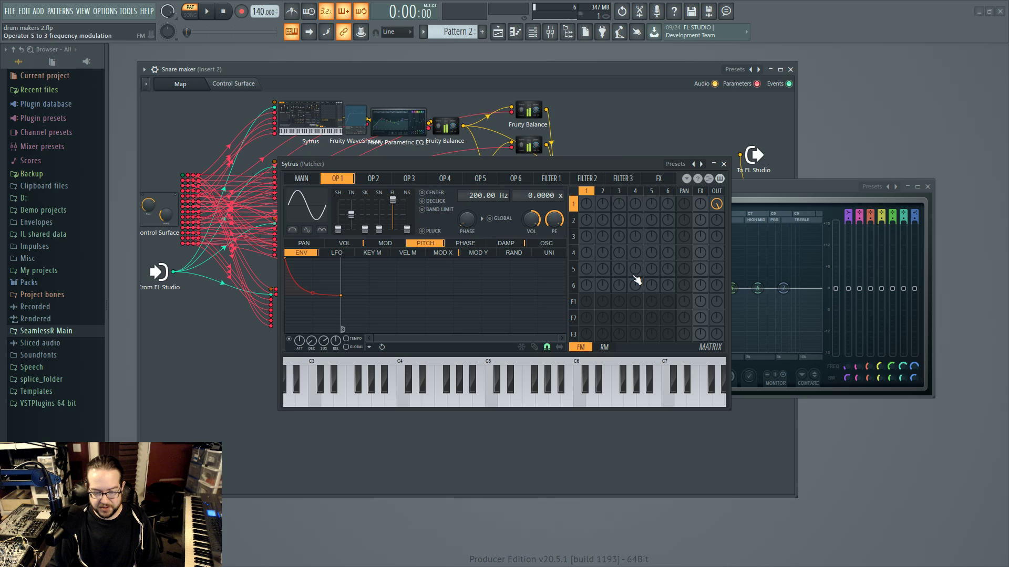
right_click(555, 218)
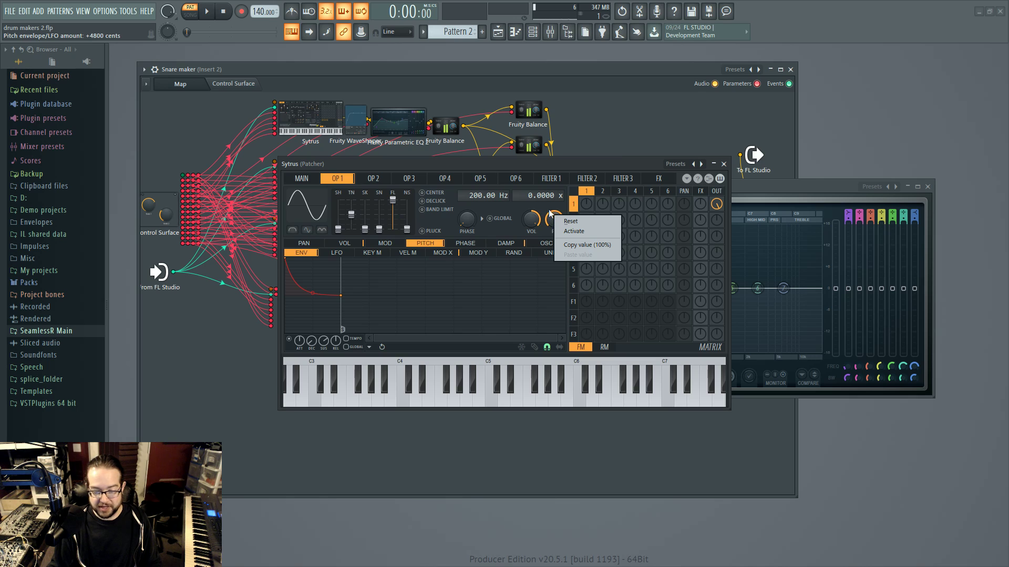
click(549, 211)
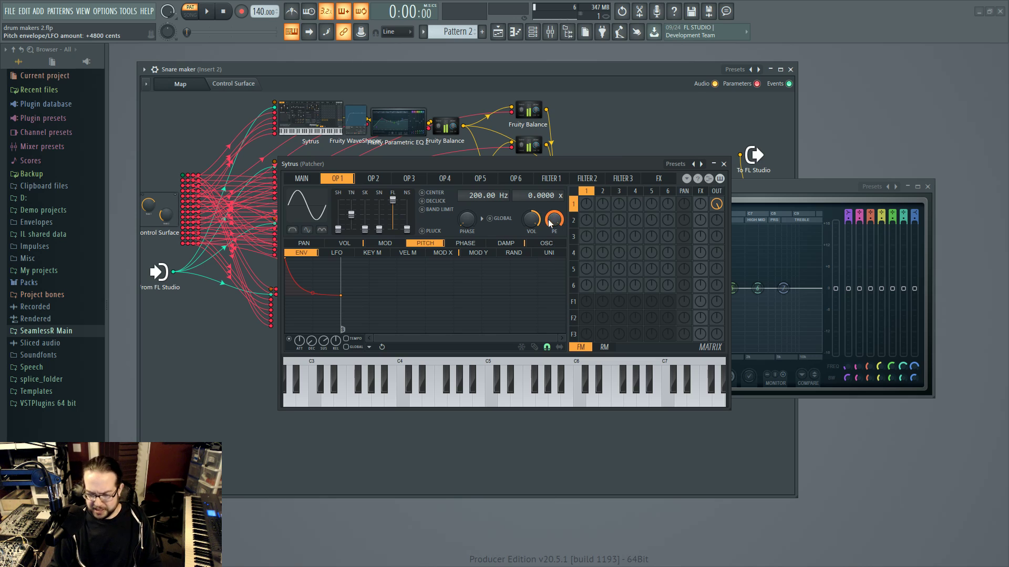
right_click(552, 219)
click(551, 220)
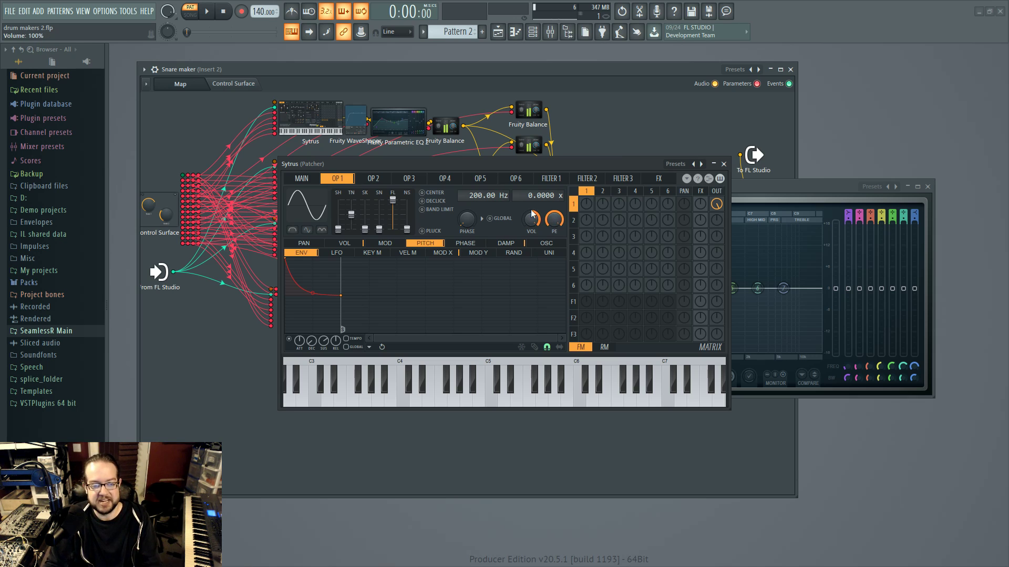
- Move Sytrus clear of the Control Surface and lower the Fundamental section's Pitch slider while the pattern plays
click(241, 85)
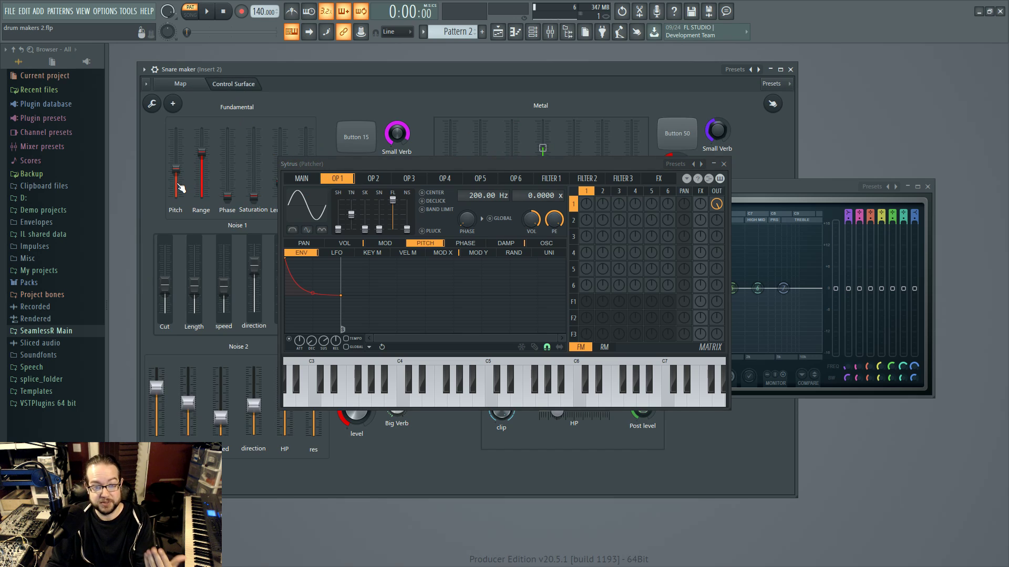
drag(512, 164, 495, 401)
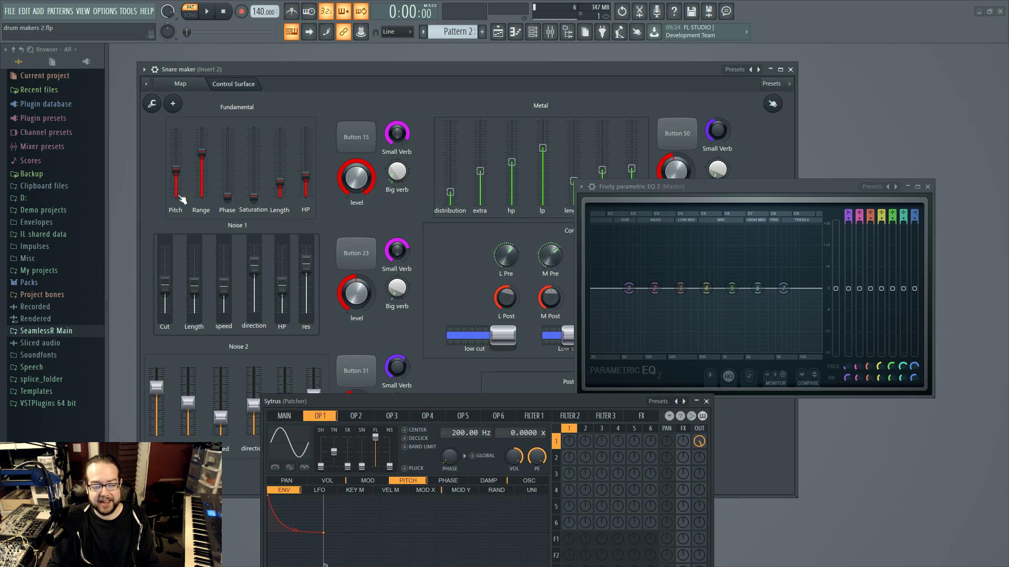
key(space)
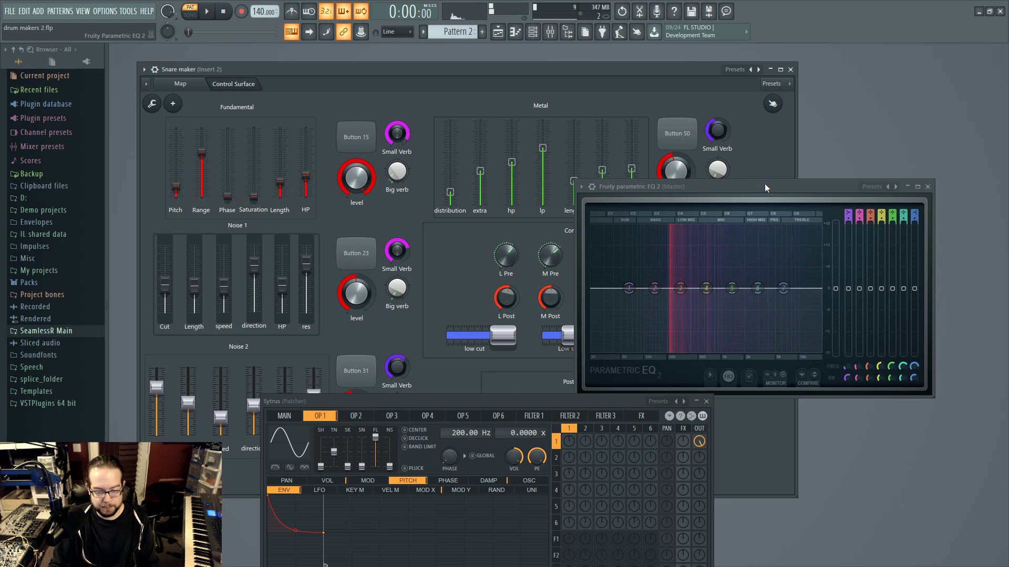
key(space)
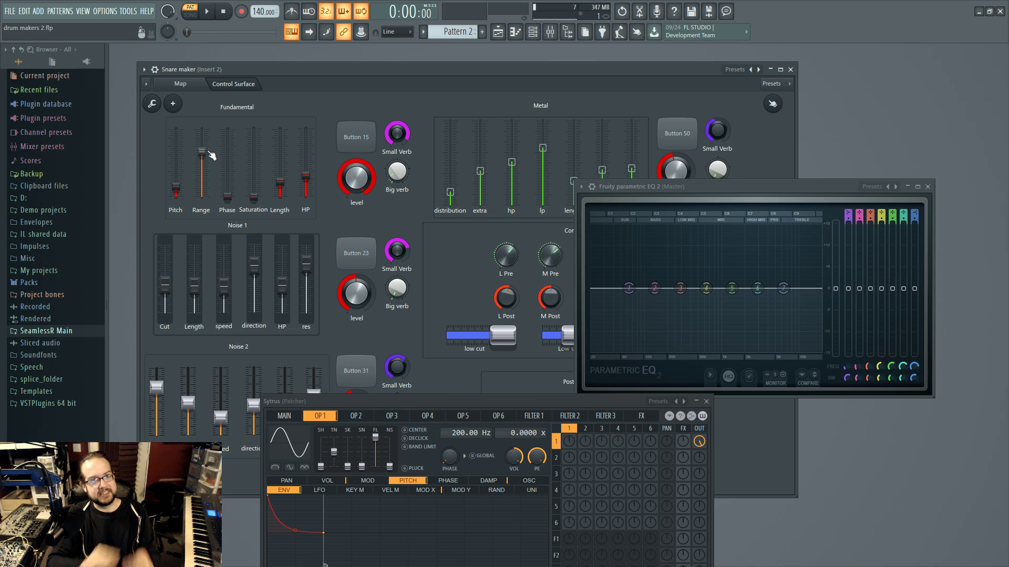
- Examine the sustain control of operator 1's pitch envelope and its options in Sytrus, and close Sytrus
click(446, 404)
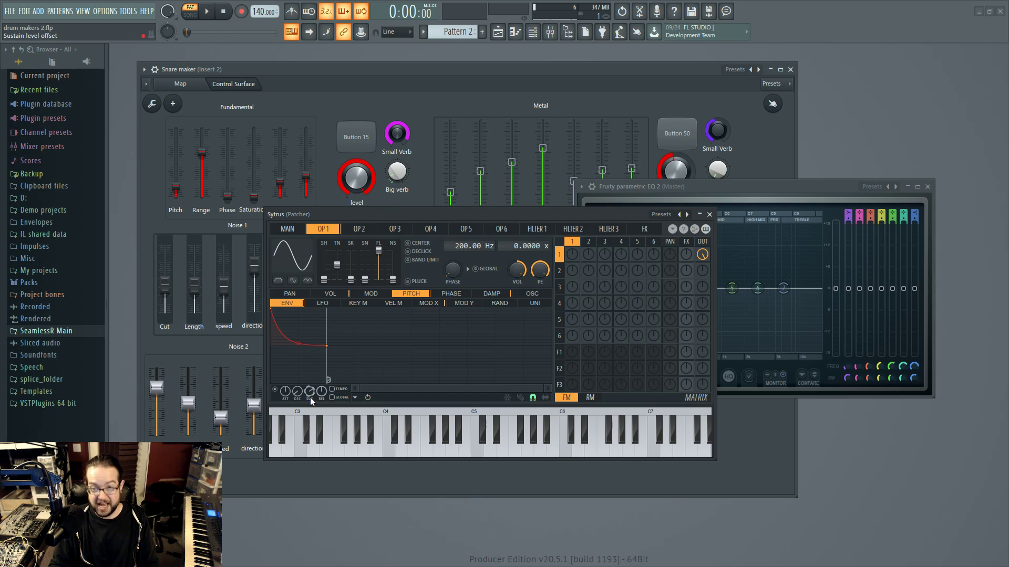
mouse_move(308, 395)
mouse_down()
mouse_move(308, 365)
mouse_move(307, 395)
mouse_up()
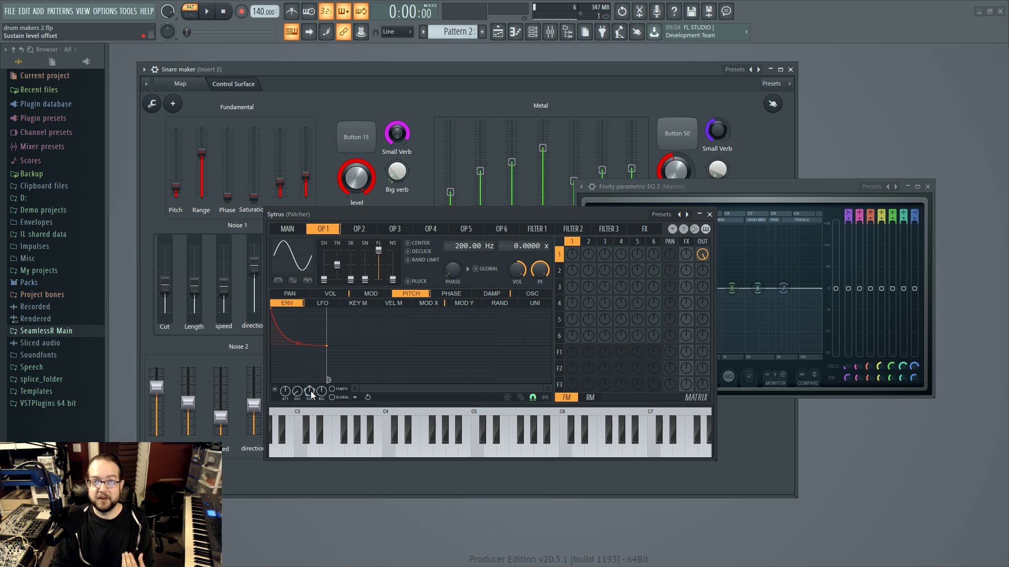
right_click(310, 393)
click(273, 404)
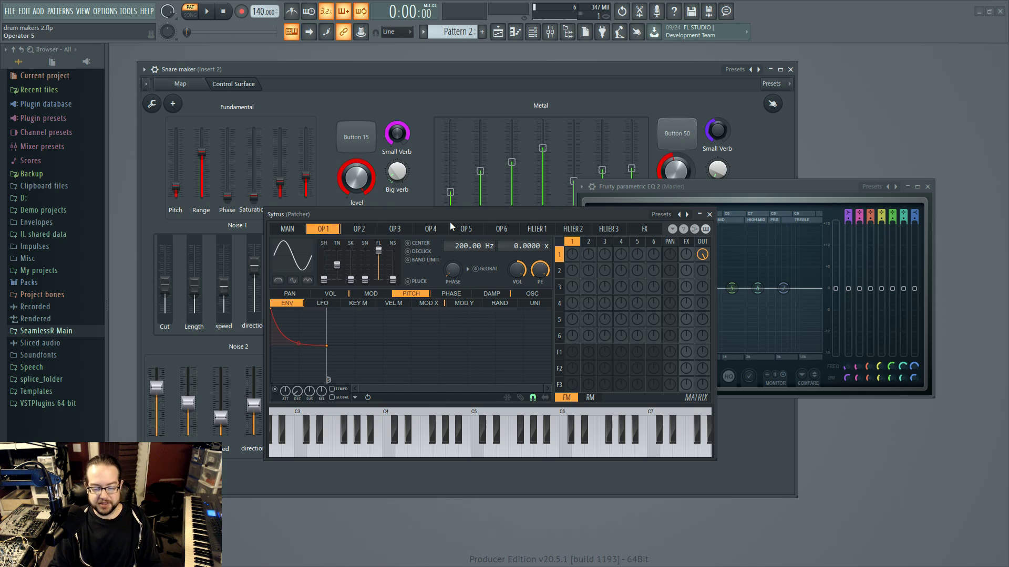
drag(450, 220, 501, 214)
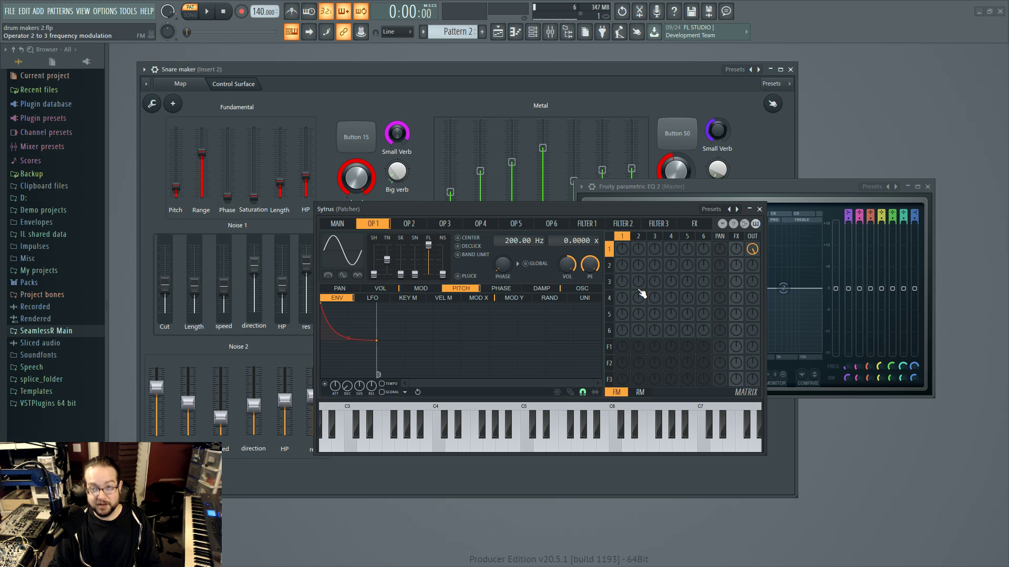
click(759, 209)
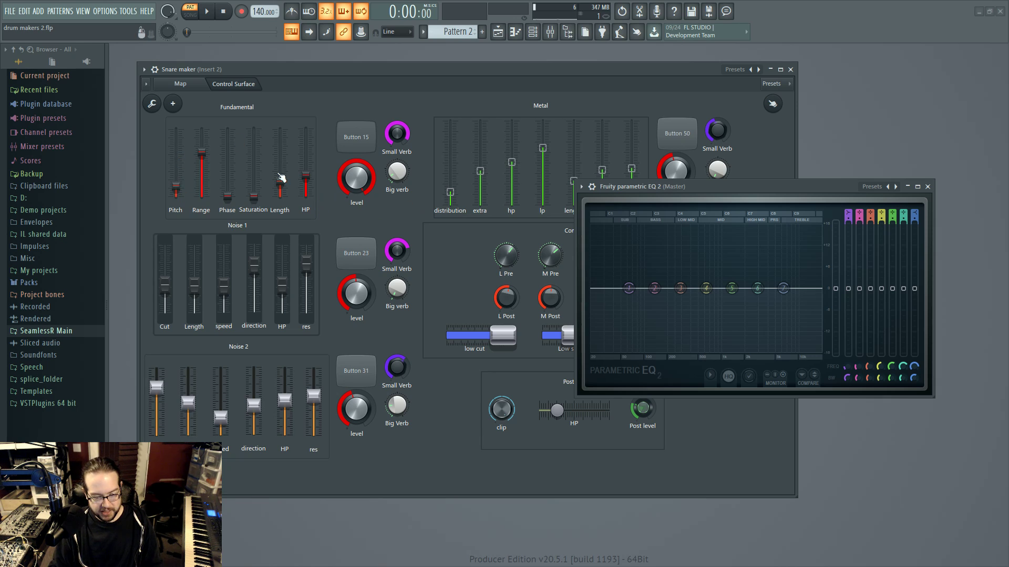
- Open the first Sytrus in the map and try a different starting phase for operator 1 while the pattern plays
click(182, 87)
double_click(317, 121)
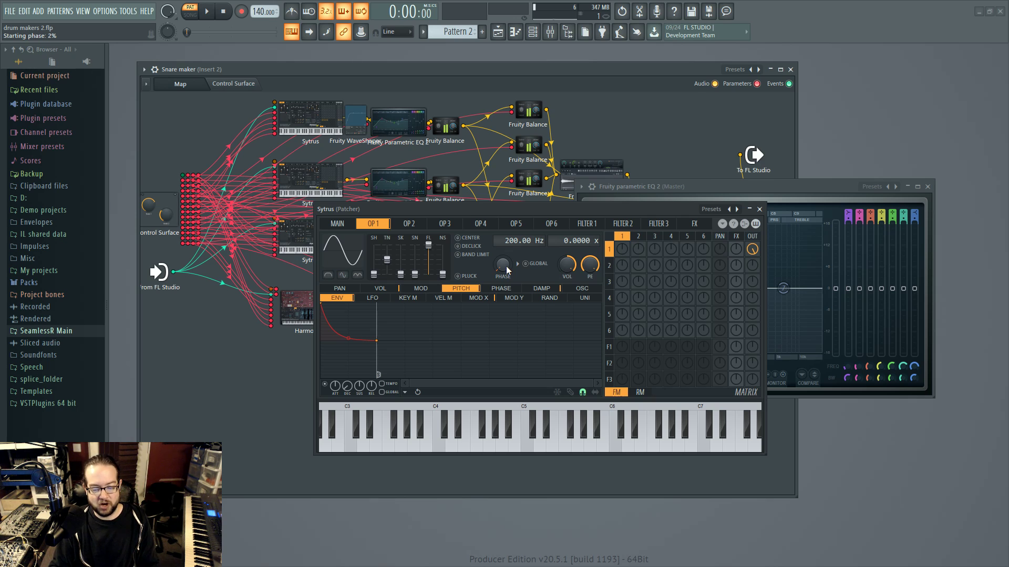
click(783, 186)
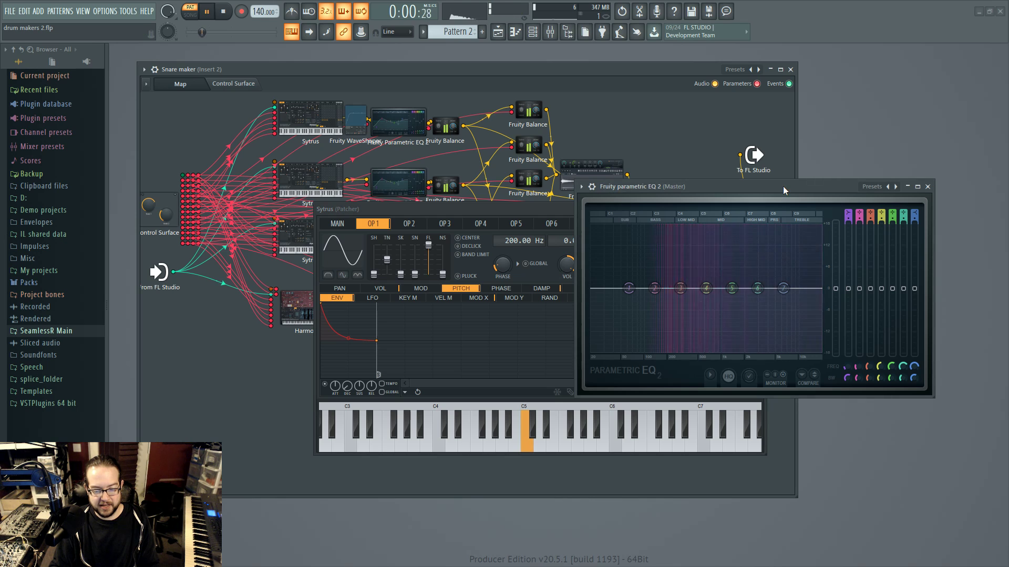
click(504, 269)
key(space)
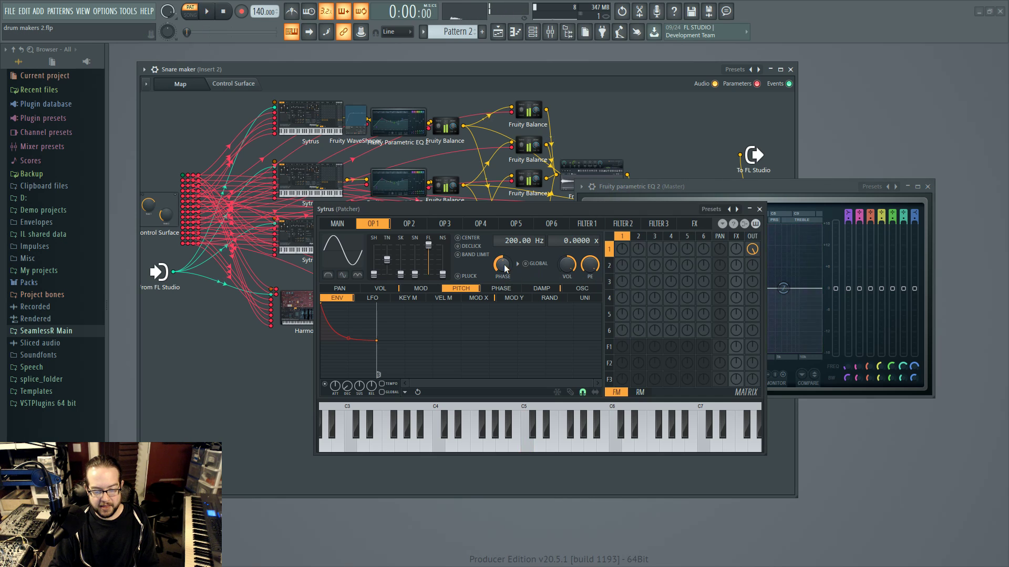
key(space)
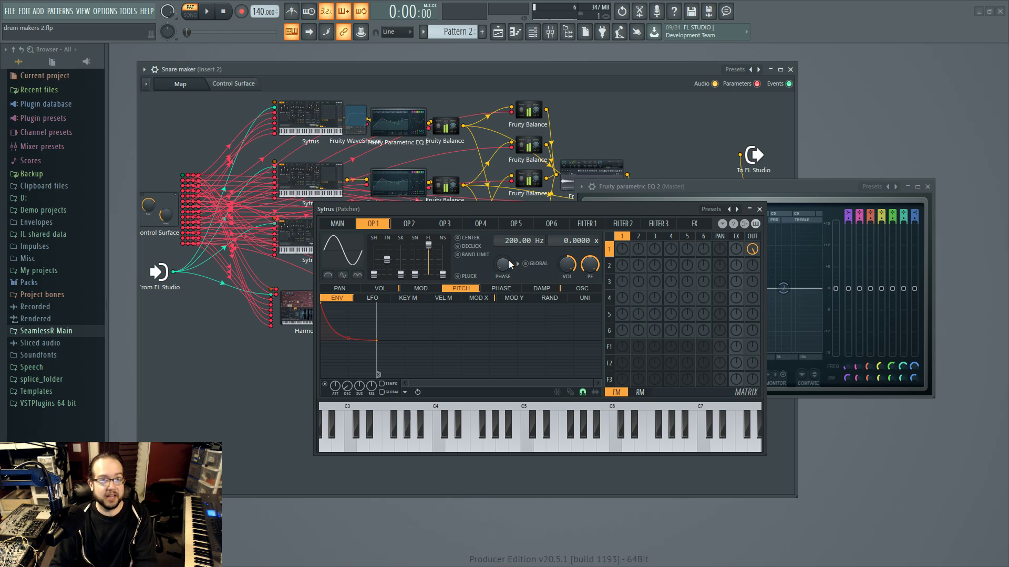
- Raise the Fundamental section's Phase slider on the Control Surface and close the Sytrus and EQ windows
click(233, 84)
mouse_move(227, 197)
mouse_down()
mouse_move(228, 153)
mouse_move(232, 178)
mouse_up()
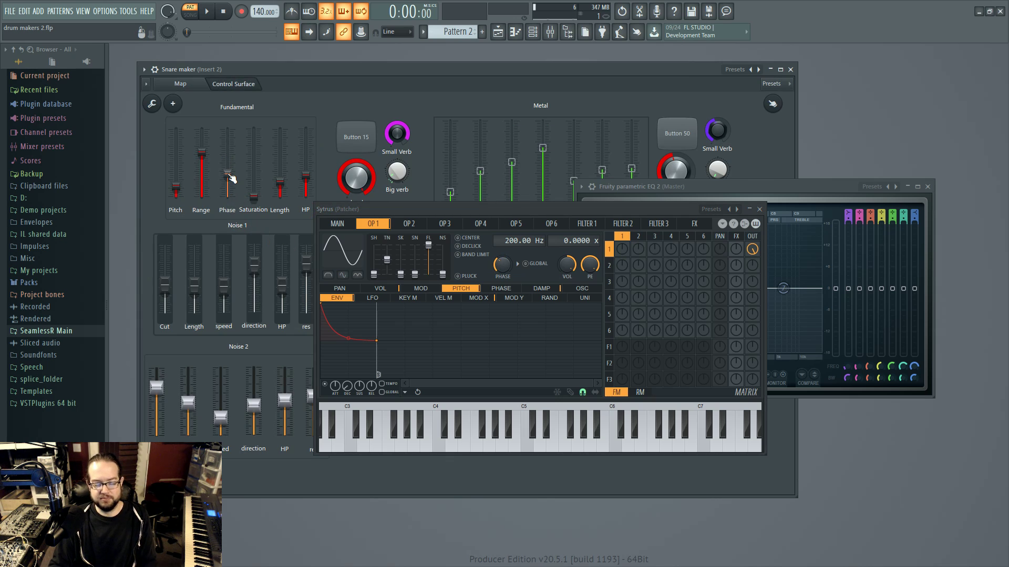
click(759, 209)
click(929, 187)
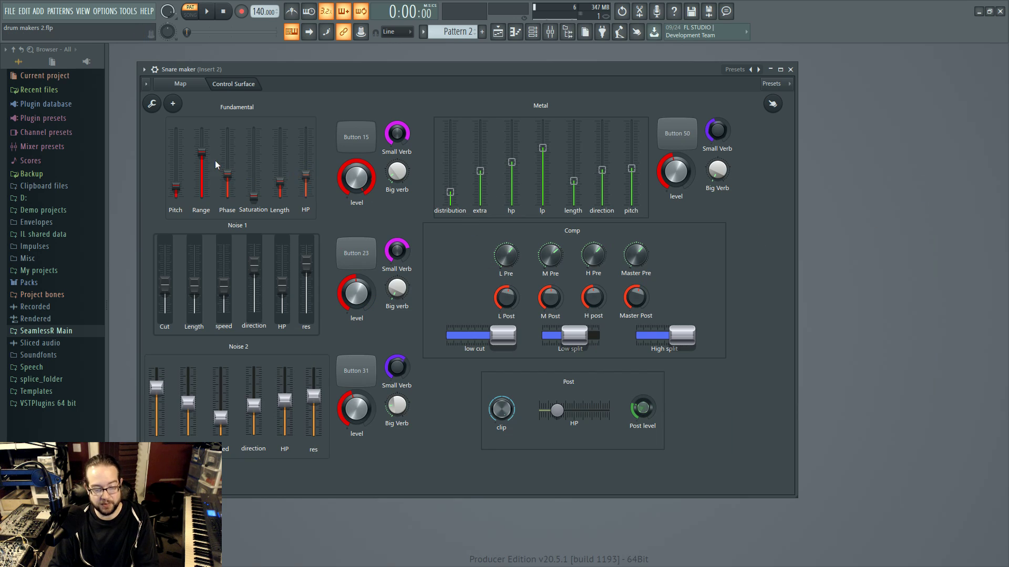
- Enable editing on the Control Surface, add a TB B knob near the Post section and delete it again
click(152, 105)
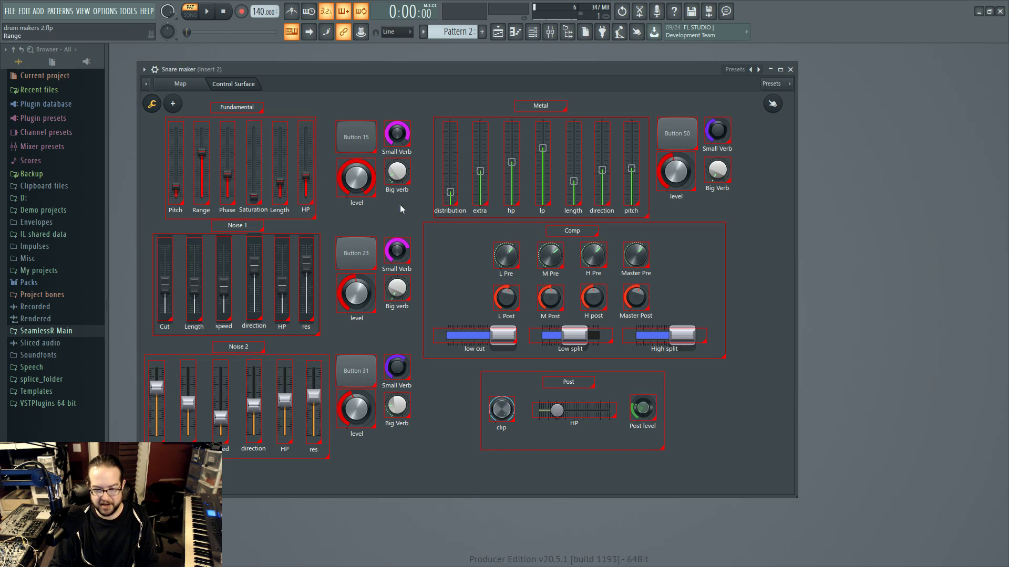
right_click(468, 390)
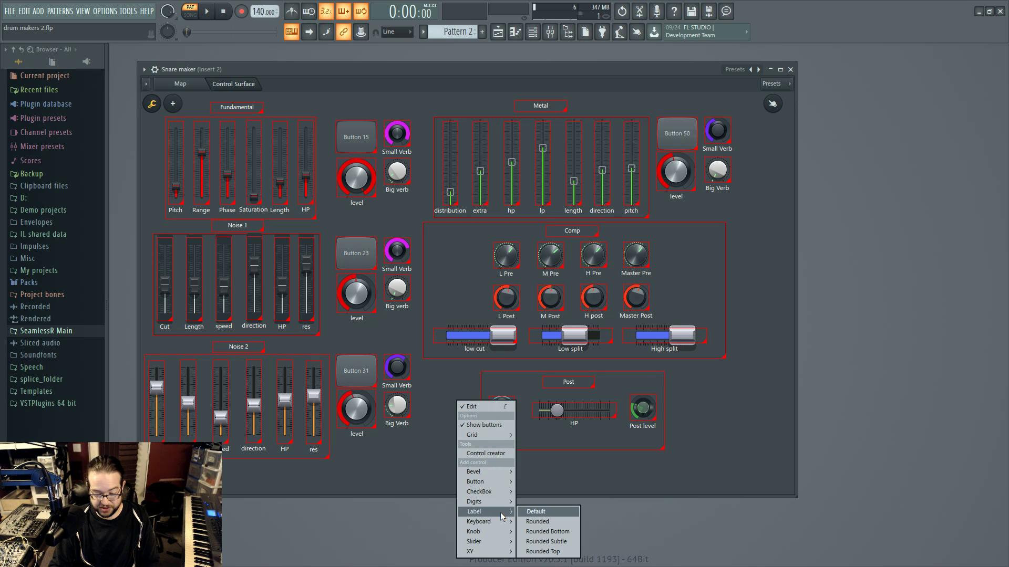
mouse_move(499, 534)
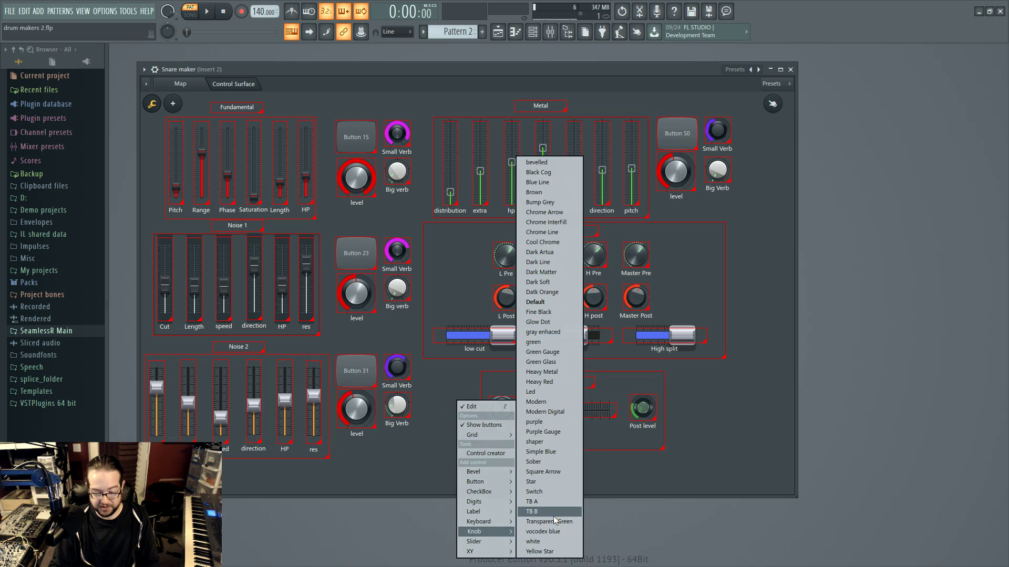
click(553, 517)
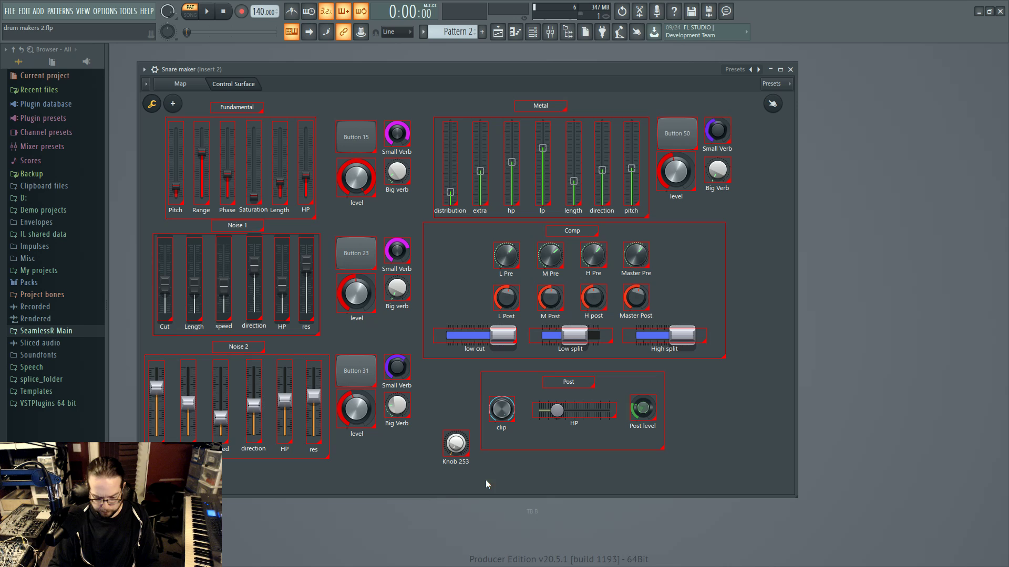
right_click(455, 446)
click(501, 507)
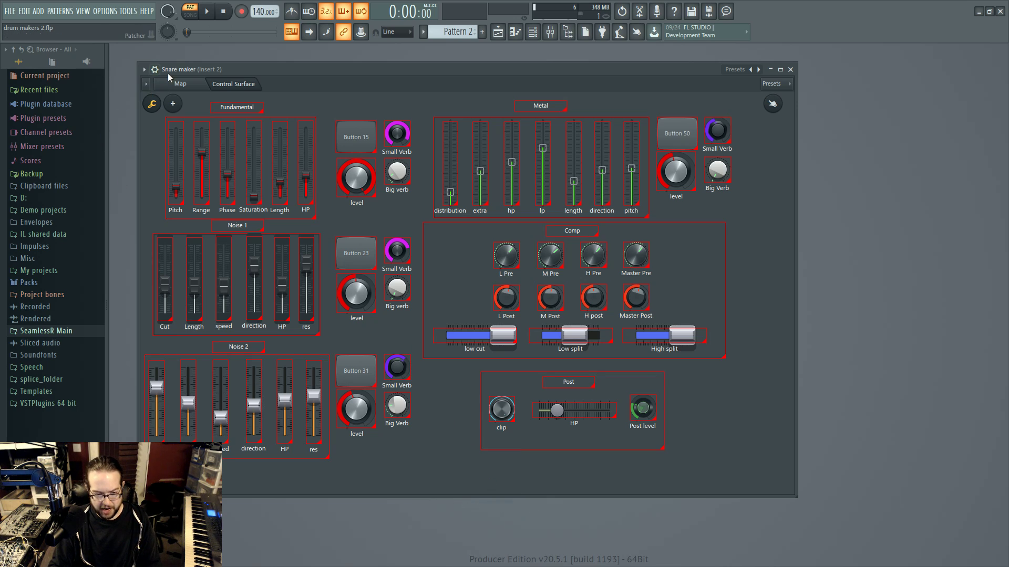
- Open the first Sytrus in the map and examine operator 1's Mod X and Mod Y mappings and the main page's modulation controls
click(177, 84)
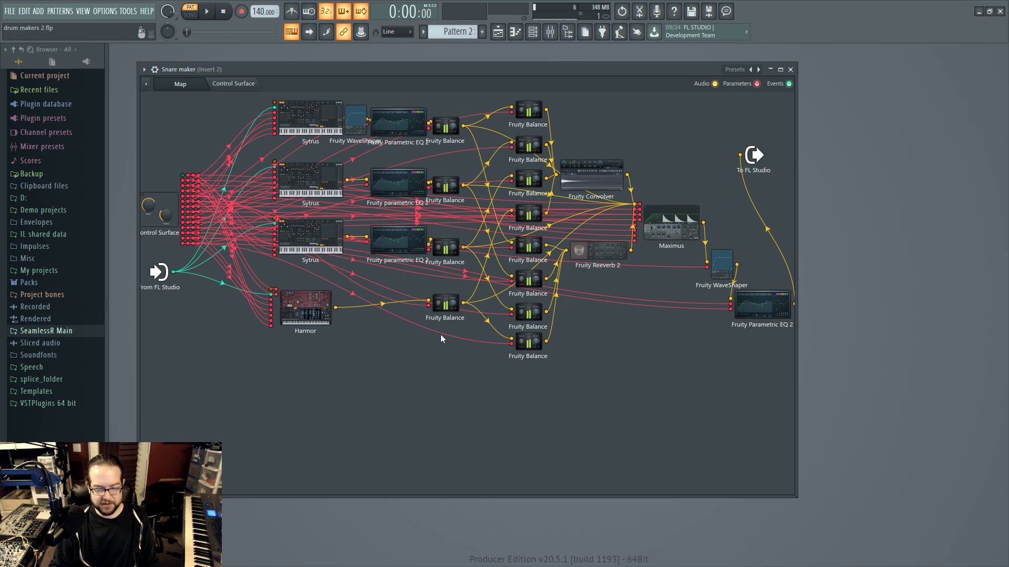
double_click(317, 124)
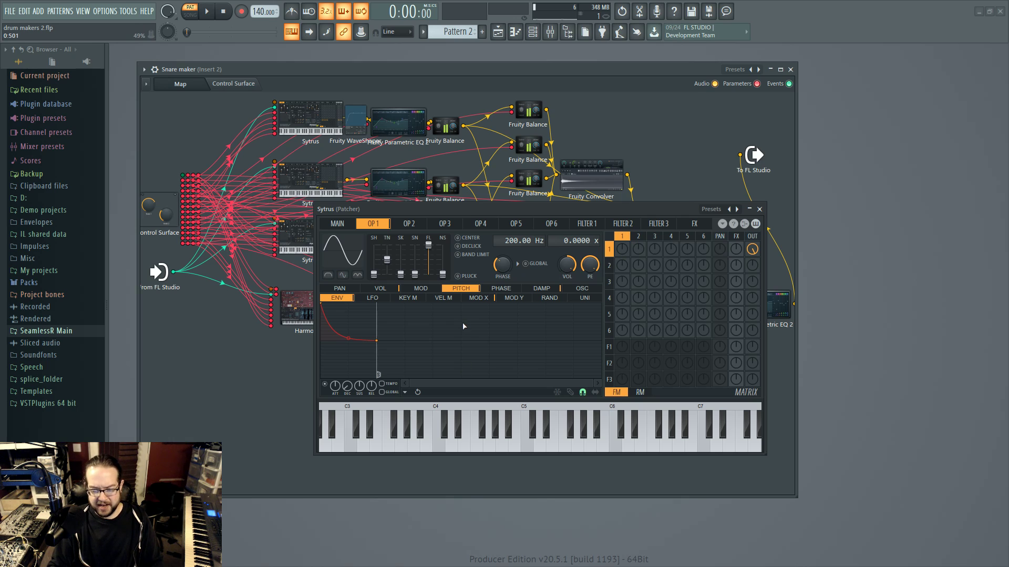
click(479, 298)
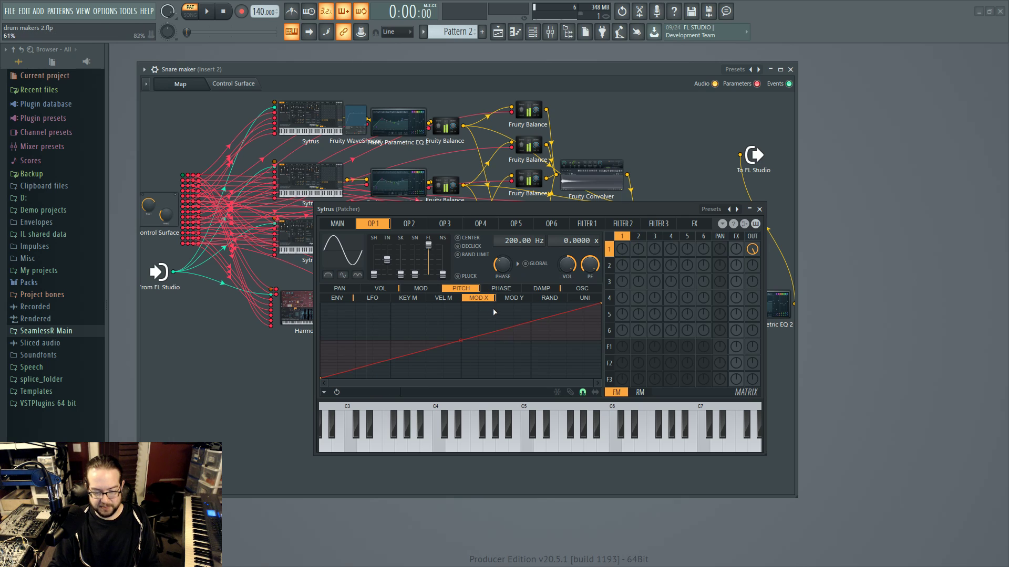
click(386, 289)
click(550, 298)
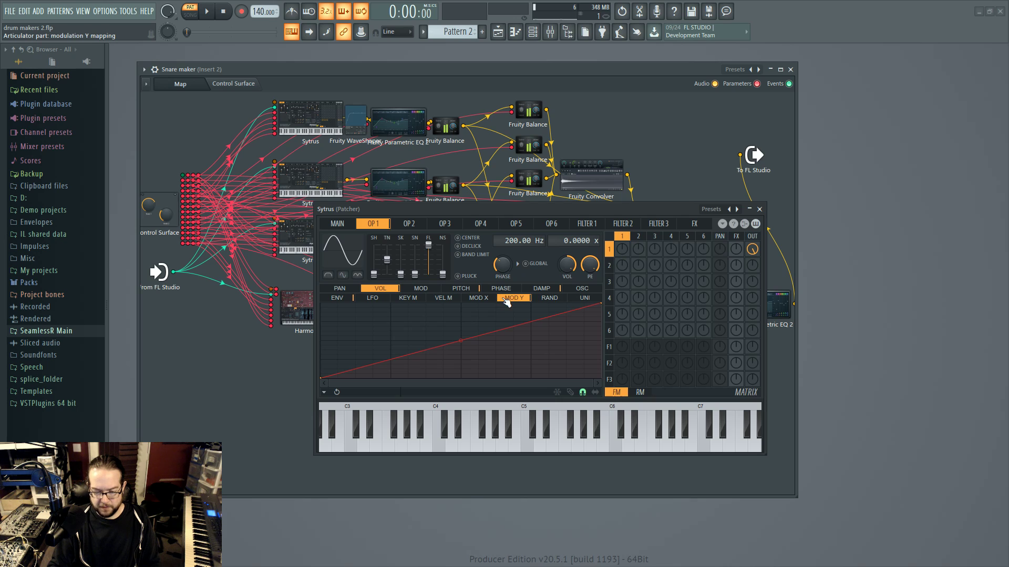
click(337, 223)
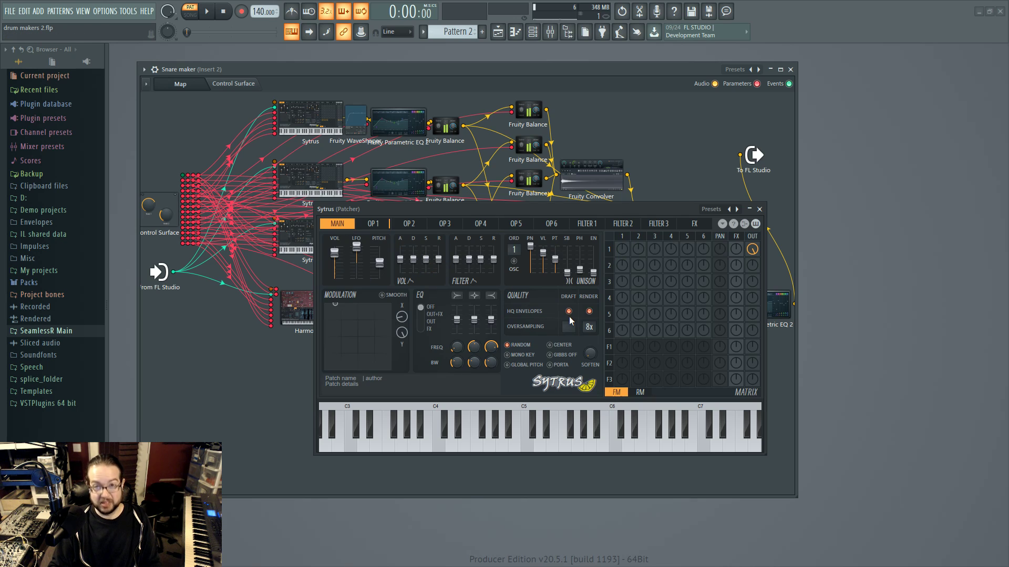
- Return to the Control Surface, close Sytrus and turn off control editing
click(231, 84)
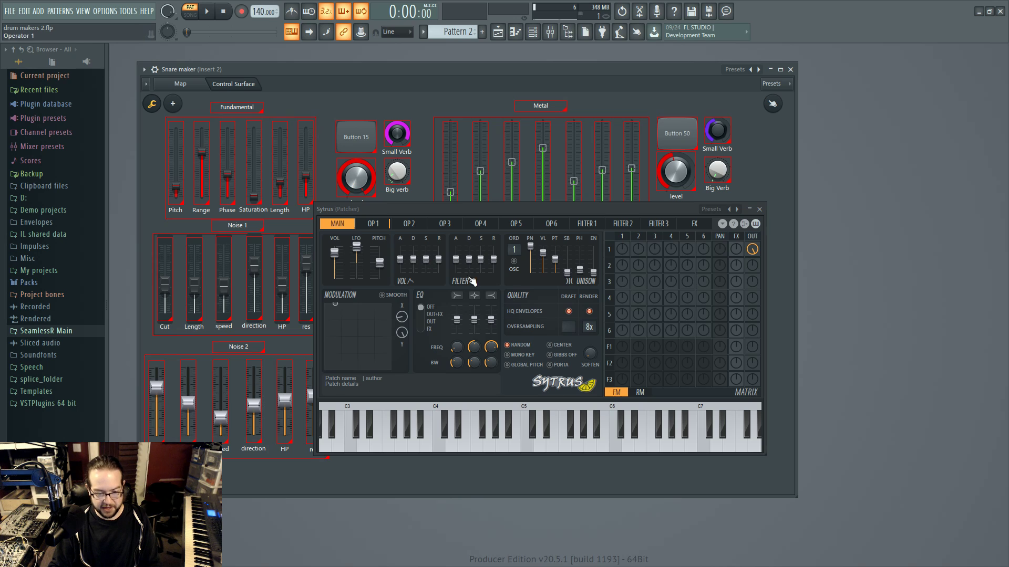
click(759, 209)
click(157, 104)
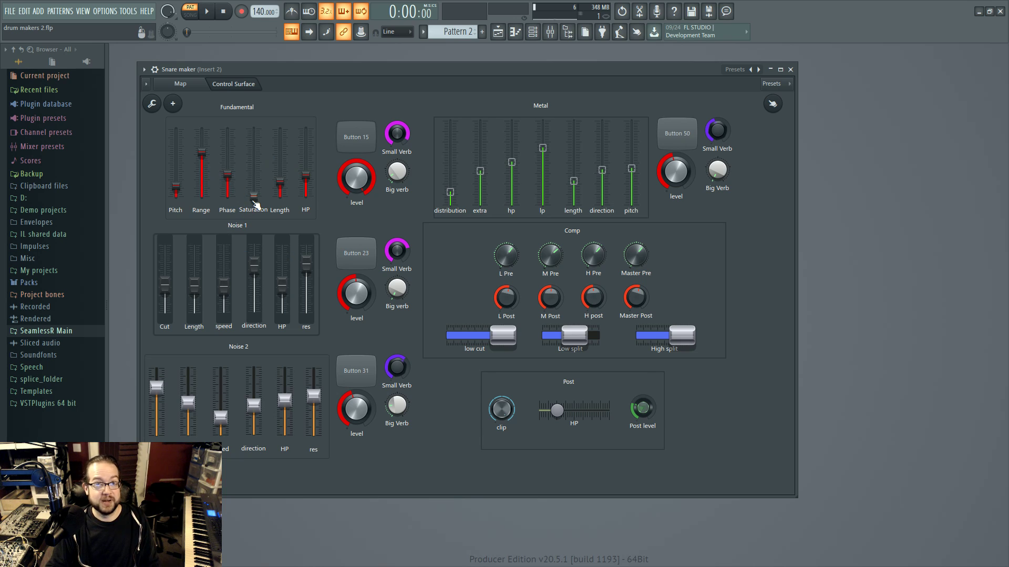
- Check the Fruity WaveShaper in the map and try the Fundamental section's Saturation slider and the Post section's clip knob
click(194, 89)
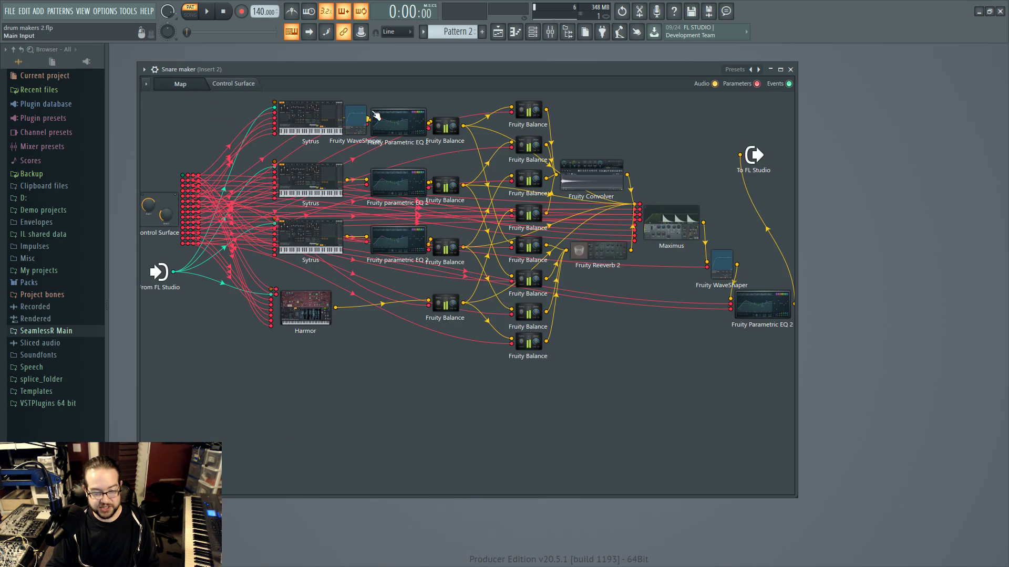
click(233, 84)
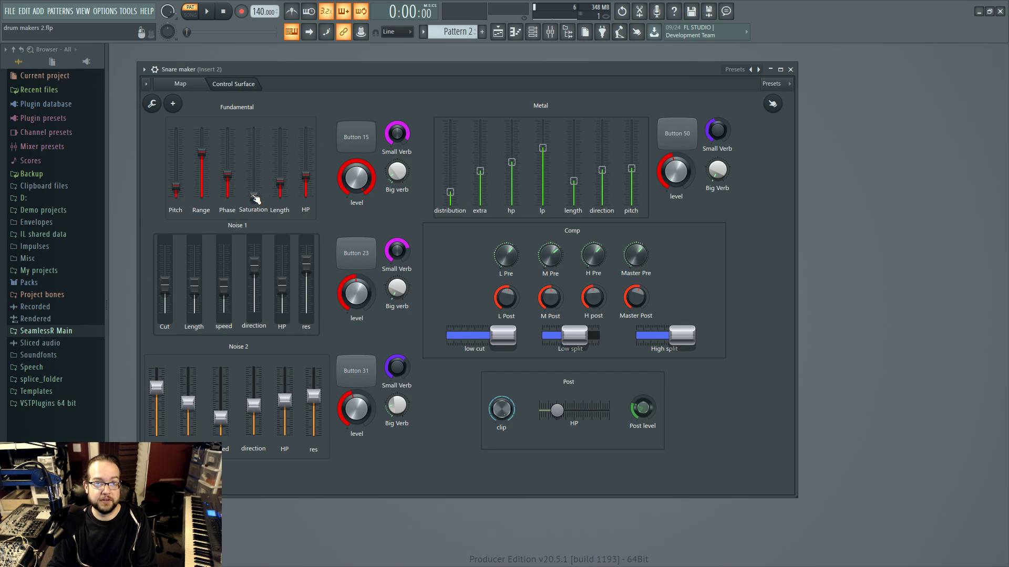
key(space)
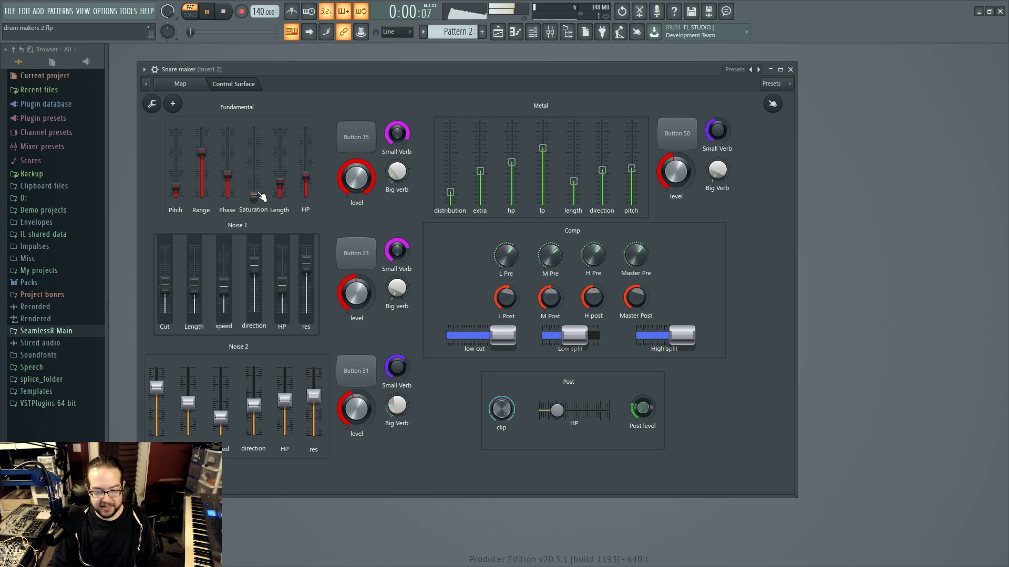
mouse_move(261, 197)
mouse_down()
mouse_move(261, 143)
mouse_move(254, 202)
mouse_move(254, 134)
mouse_move(255, 199)
mouse_up()
key(space)
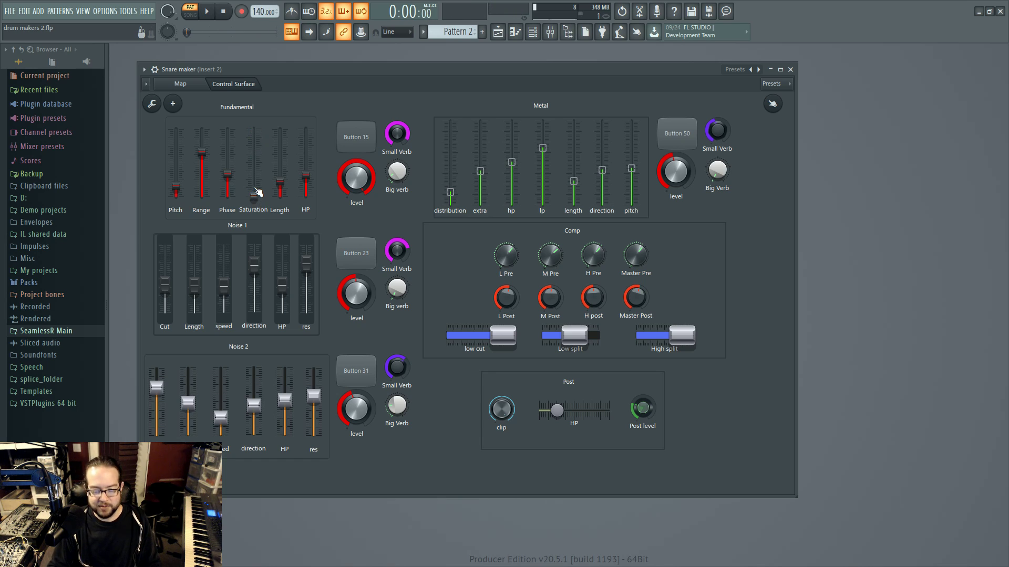
drag(499, 406, 506, 368)
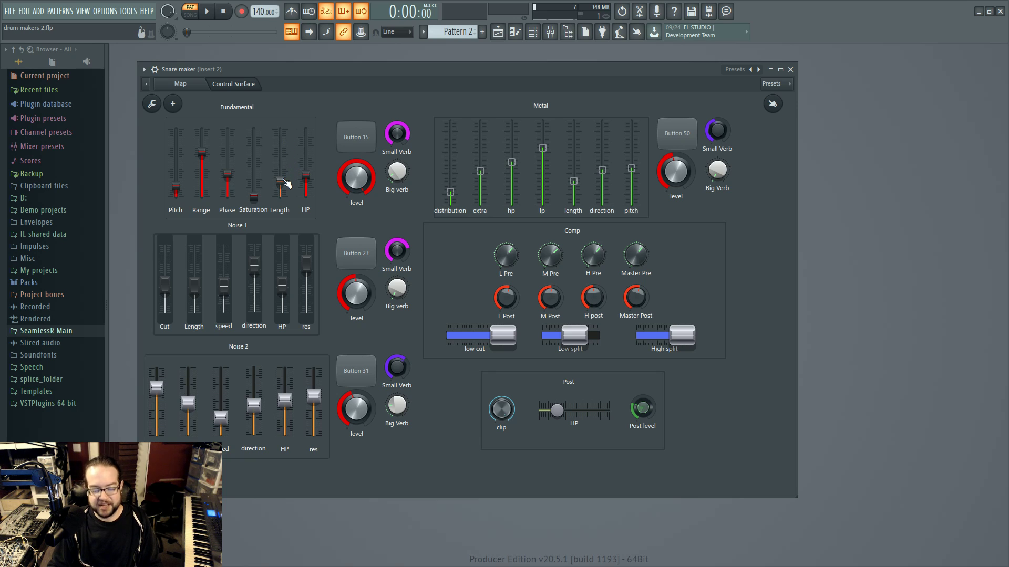
- Raise the Fundamental section's Length and Pitch sliders and lower its Range slider while the pattern plays
key(space)
drag(286, 184, 287, 162)
drag(175, 185, 175, 160)
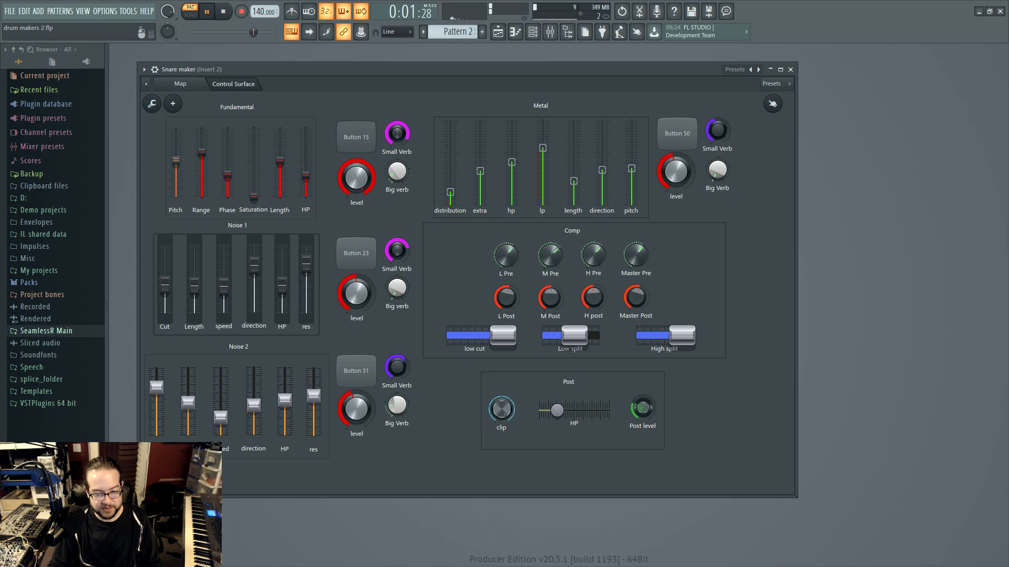
key(space)
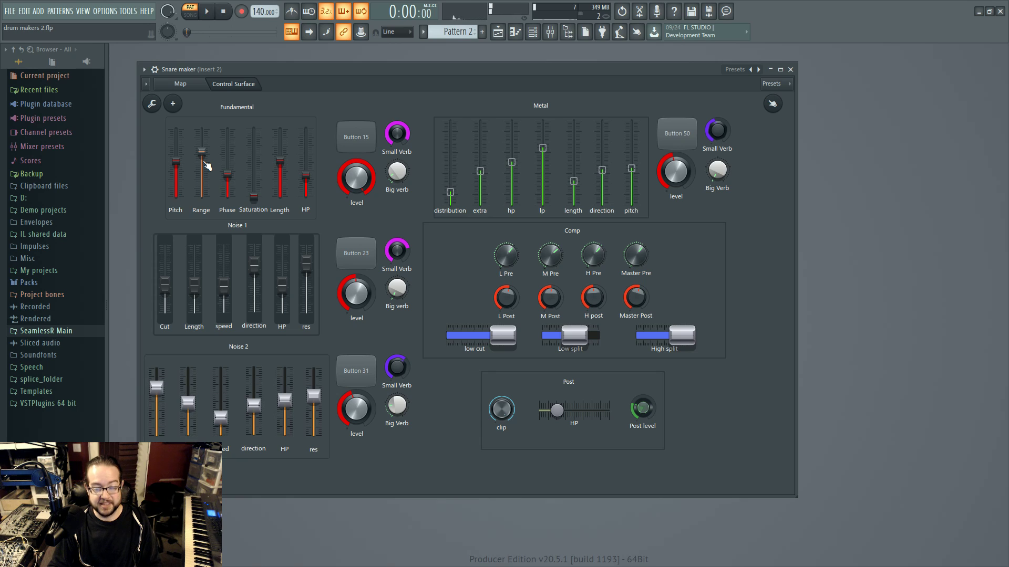
key(space)
drag(214, 156, 175, 143)
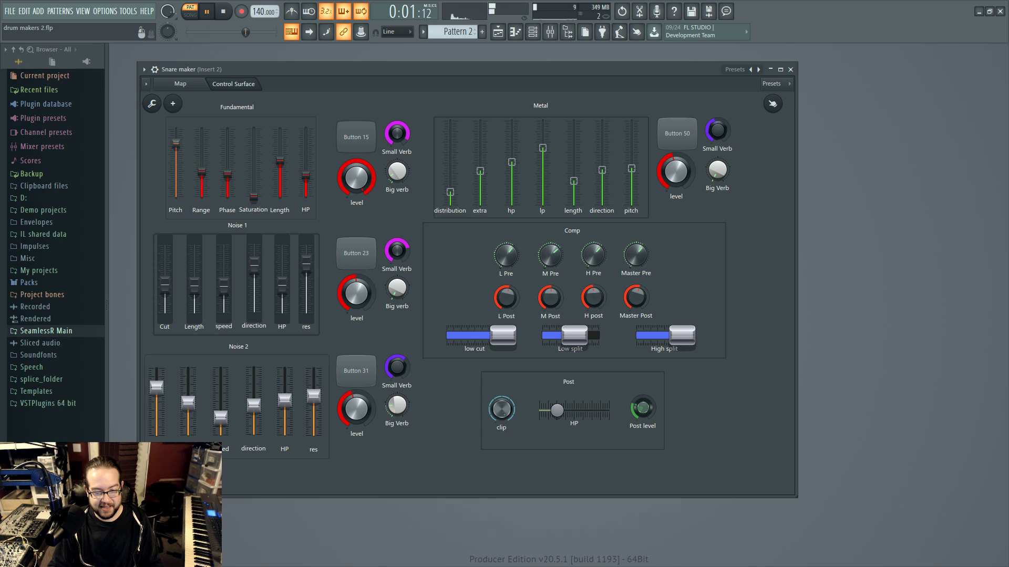
key(space)
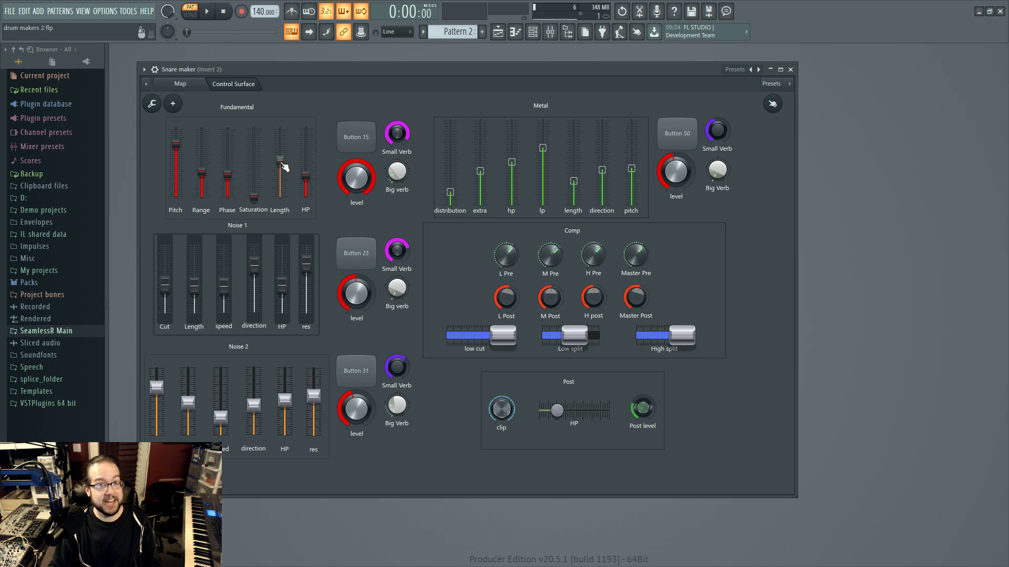
- Lower the Fundamental section's Length slider and level, and turn its Small Verb all the way down while the pattern plays
key(space)
mouse_move(280, 161)
mouse_down()
mouse_move(280, 189)
mouse_move(280, 136)
mouse_move(280, 175)
mouse_up()
drag(397, 133, 368, 252)
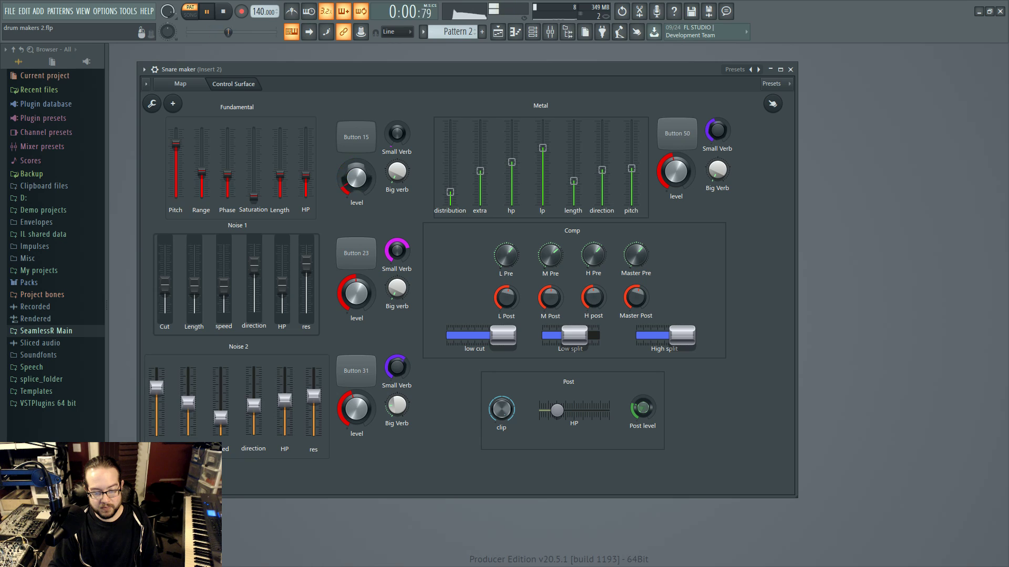
drag(357, 205, 357, 186)
key(space)
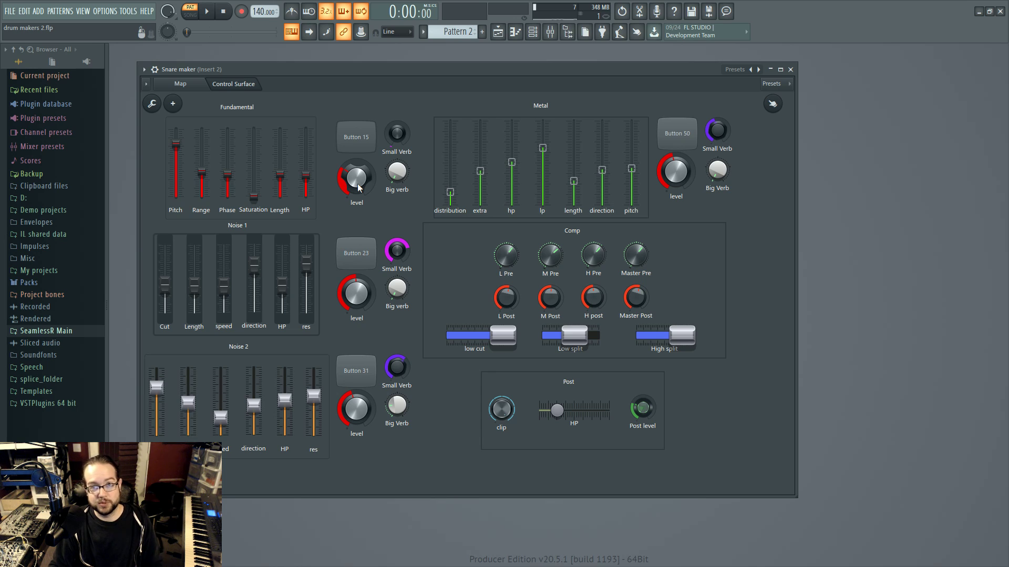
key(space)
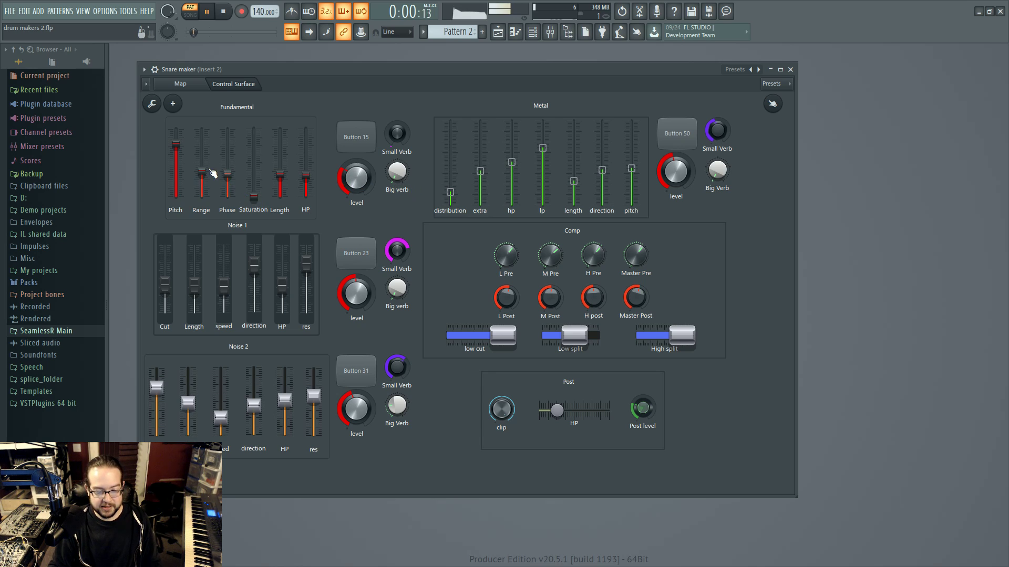
- Lower the Fundamental section's Pitch slider, raise its Range slider and raise its HP slider slightly while the pattern plays
drag(202, 172, 176, 186)
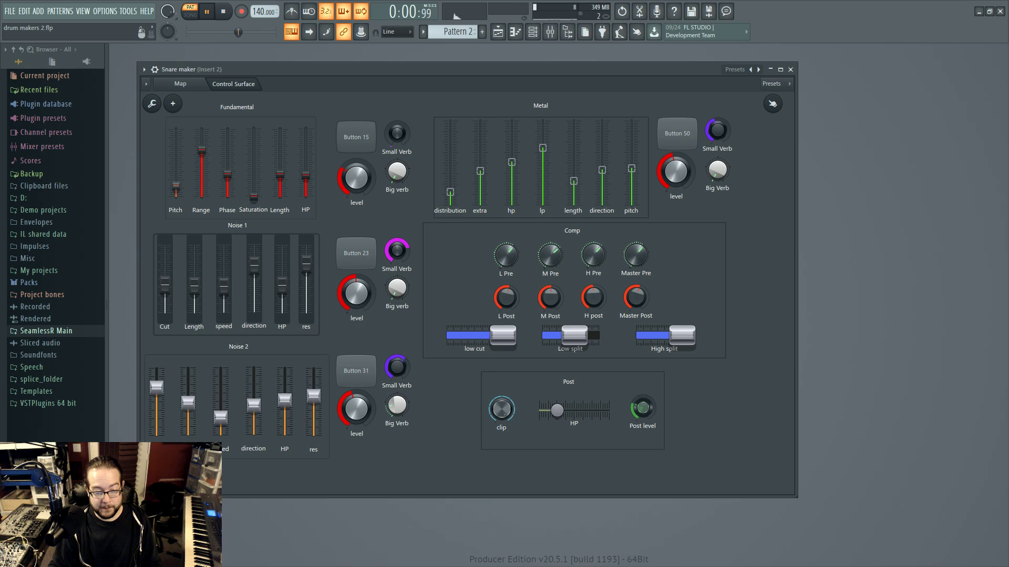
key(space)
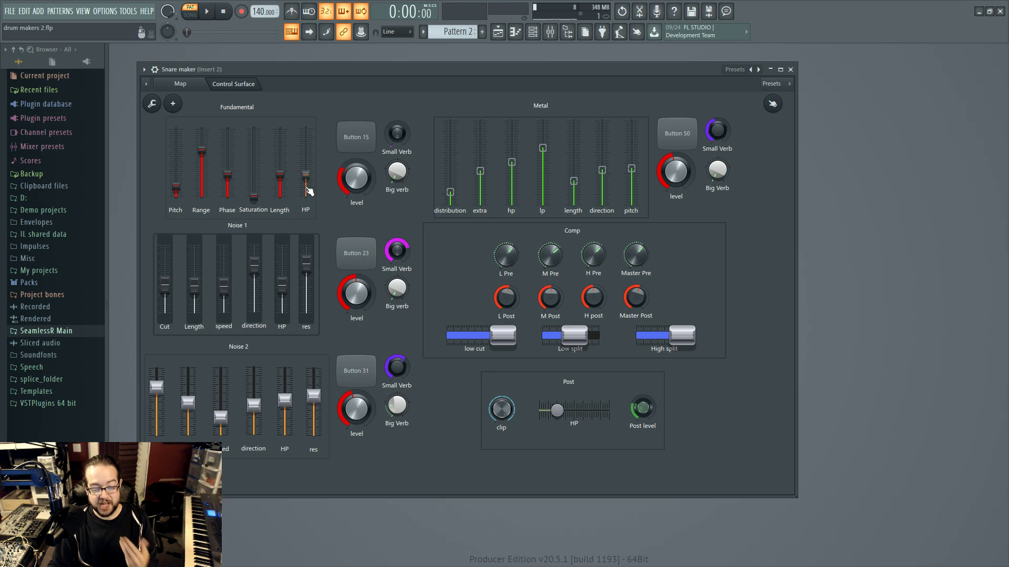
key(space)
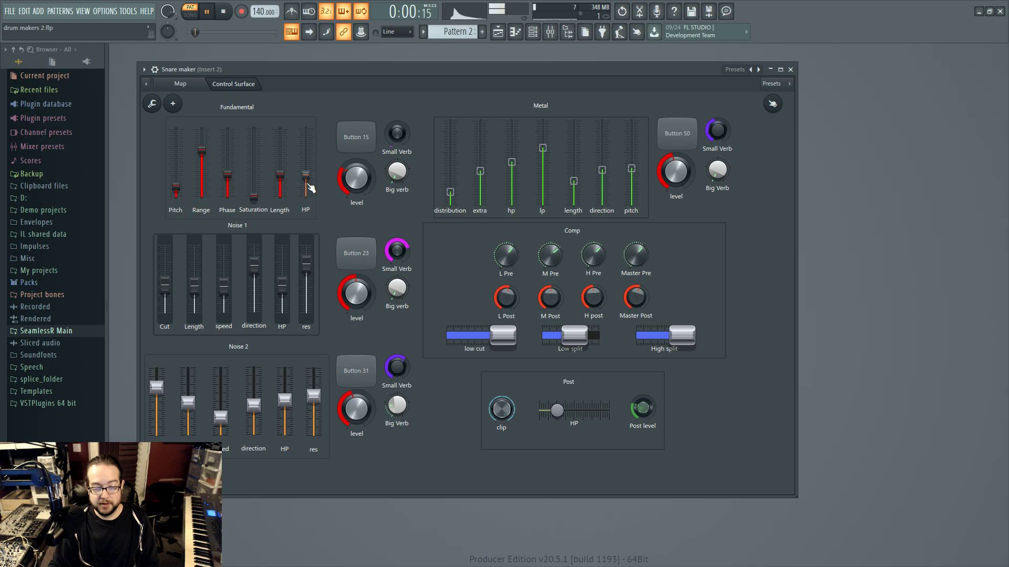
drag(309, 187, 308, 172)
key(space)
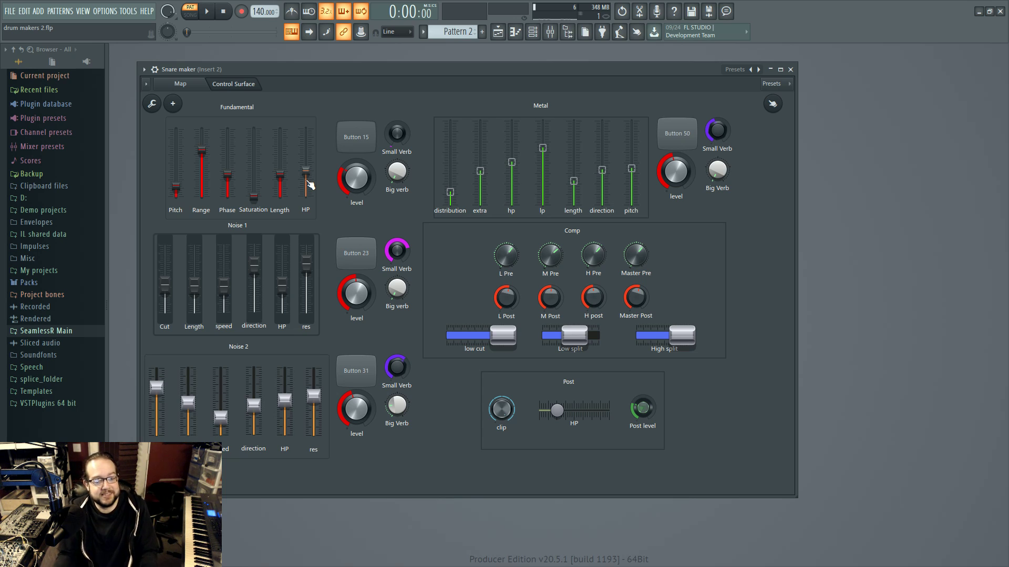
drag(361, 184, 362, 169)
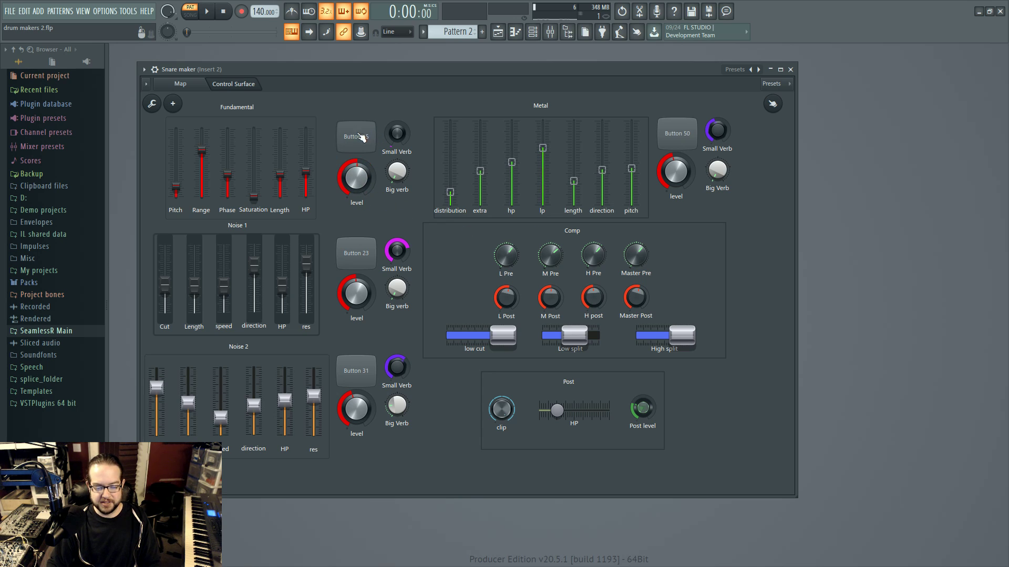
- Check the Snare maker's routing in the map, and play the pattern briefly from the Control Surface
click(180, 84)
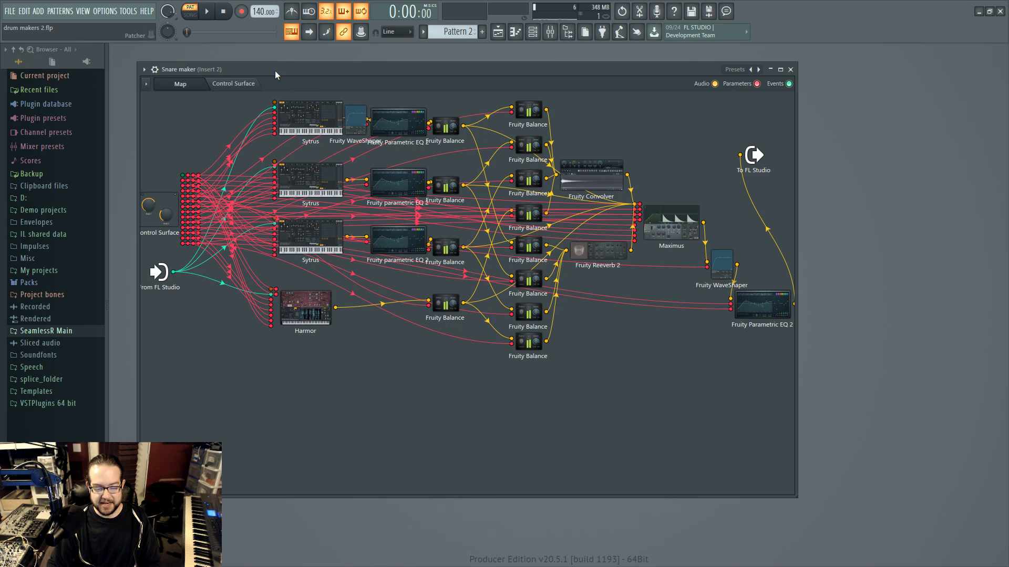
click(231, 84)
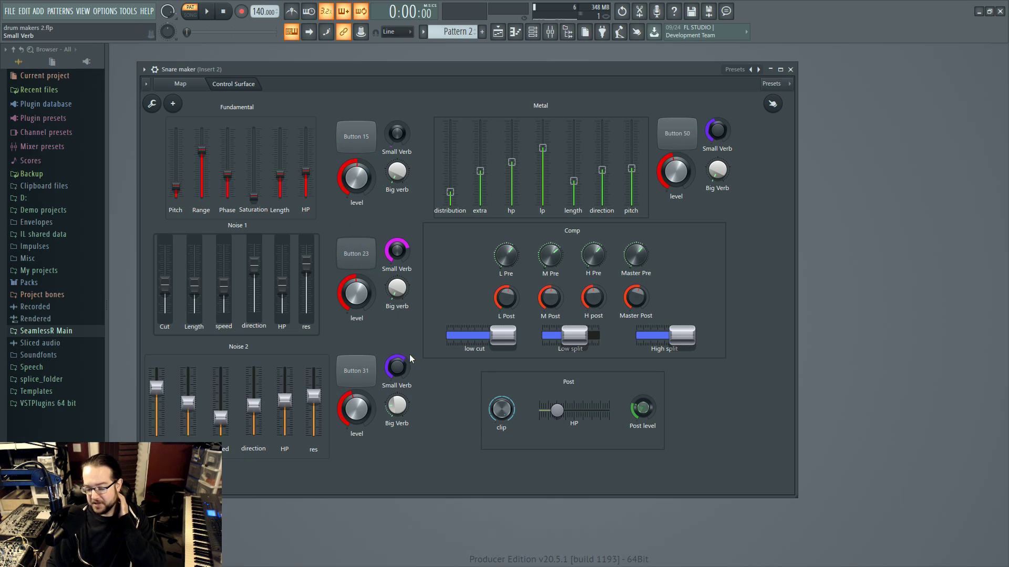
key(space)
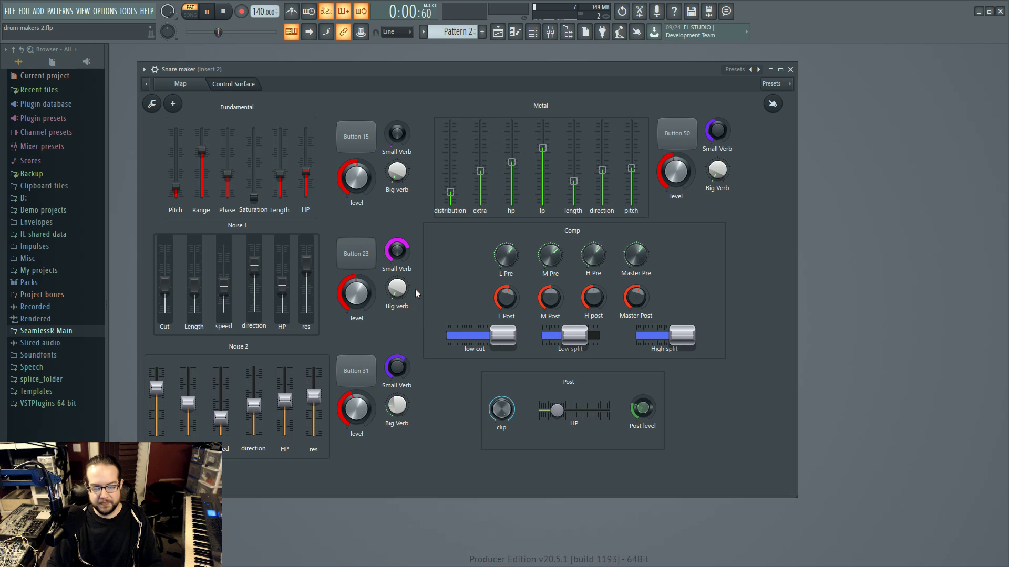
key(space)
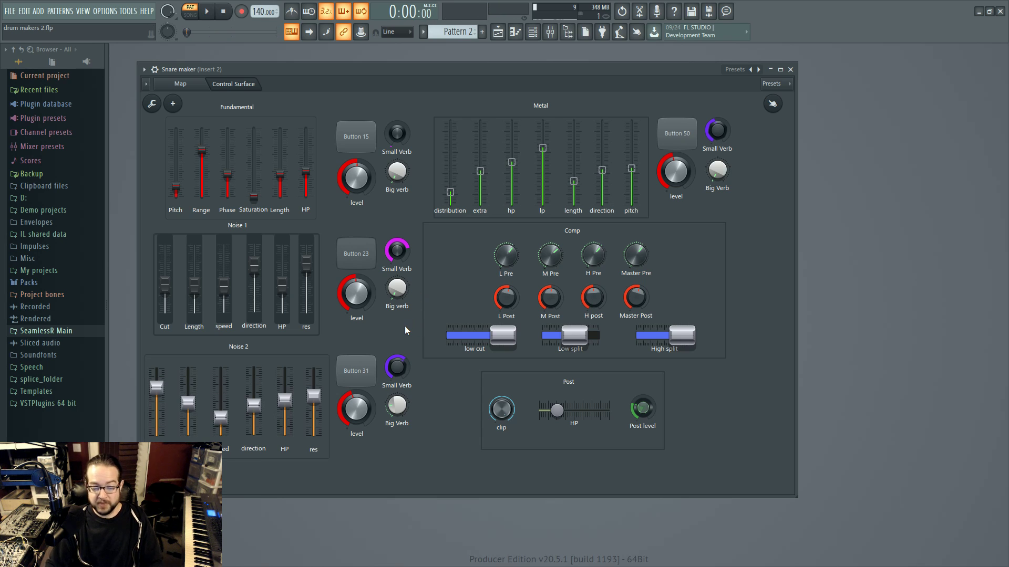
- Open the second Sytrus from the map, show its Filter 1, and place it clear of the Control Surface's Noise 1 sliders
click(198, 89)
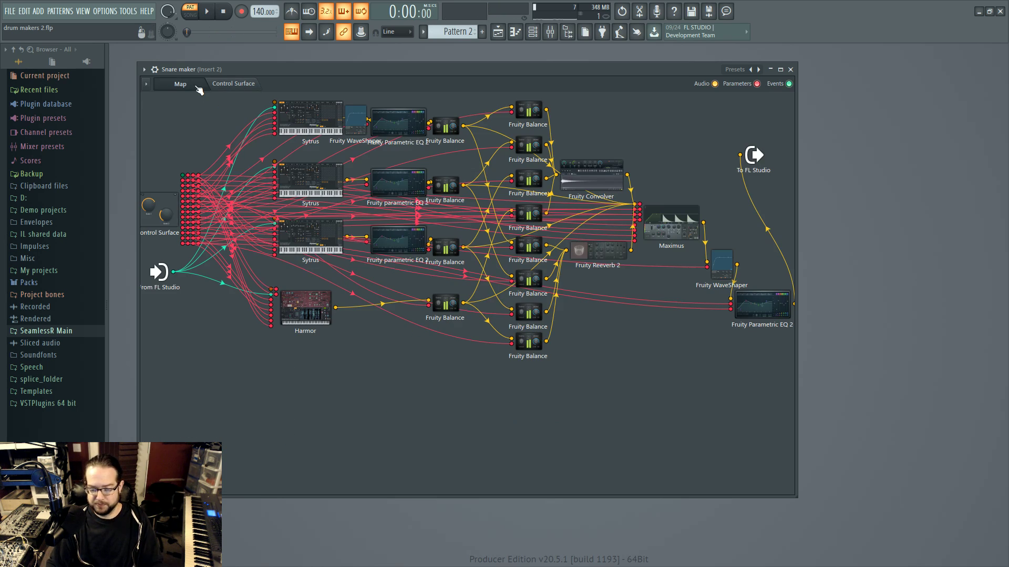
double_click(325, 176)
click(551, 179)
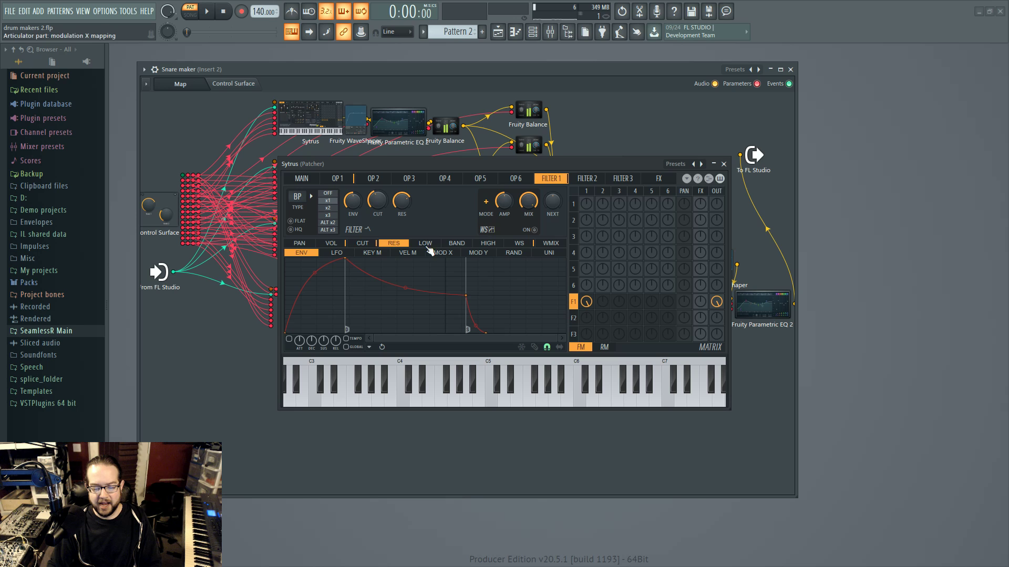
click(234, 83)
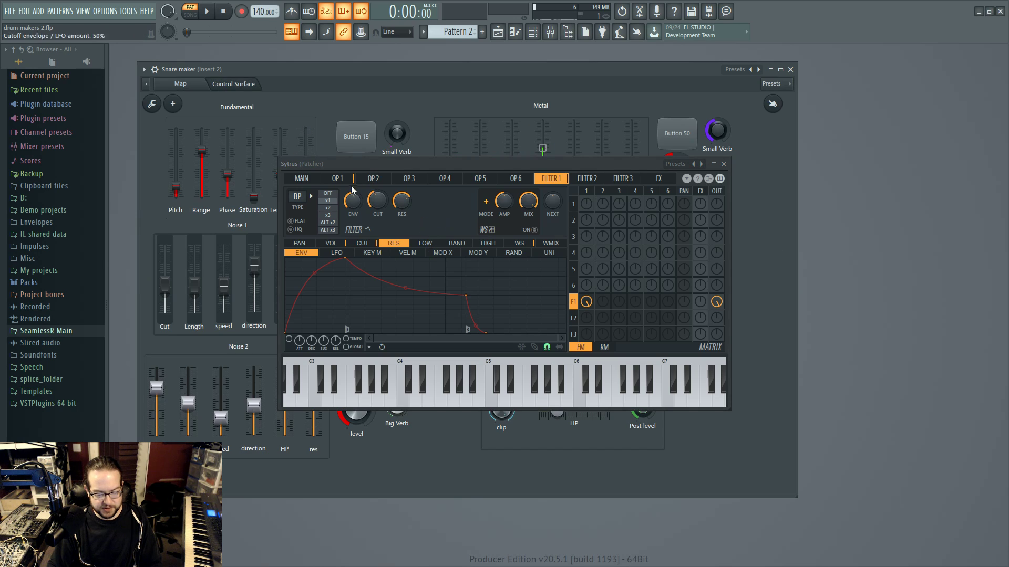
drag(341, 164, 517, 166)
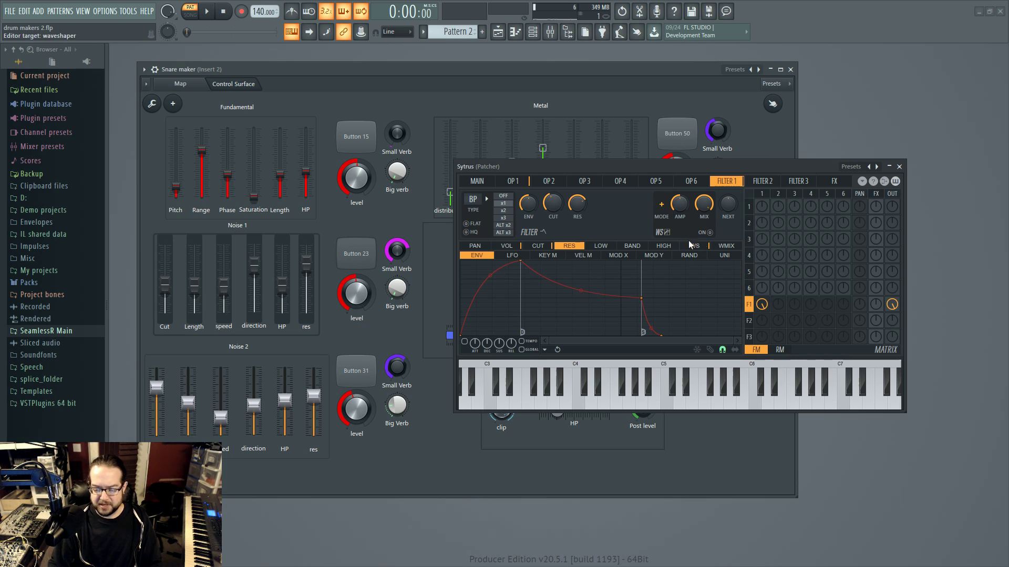
- Show Sytrus operator 1, and sweep Noise 1's res slider down to minimum and back above halfway while the pattern plays
click(766, 194)
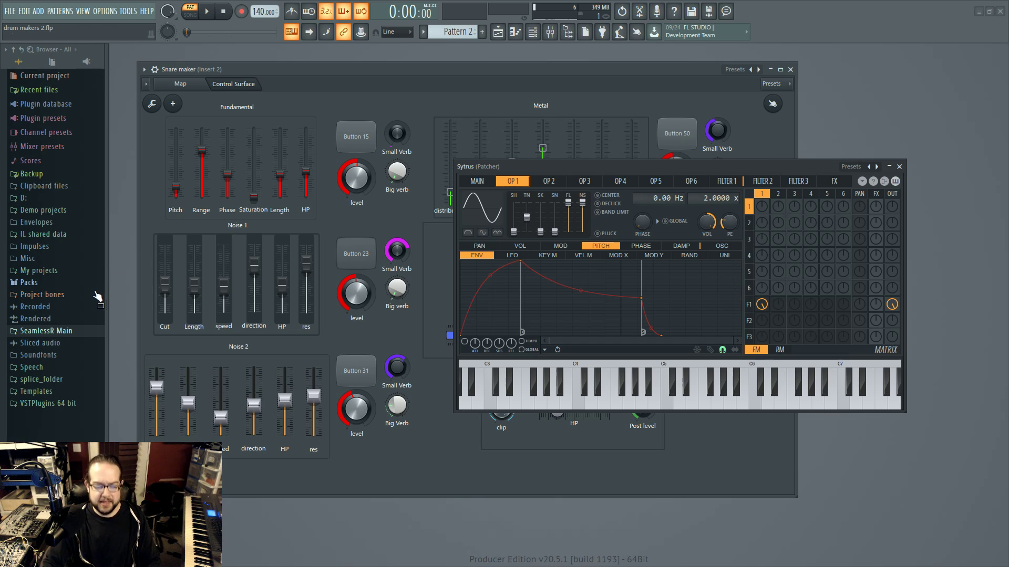
key(space)
drag(306, 265, 307, 309)
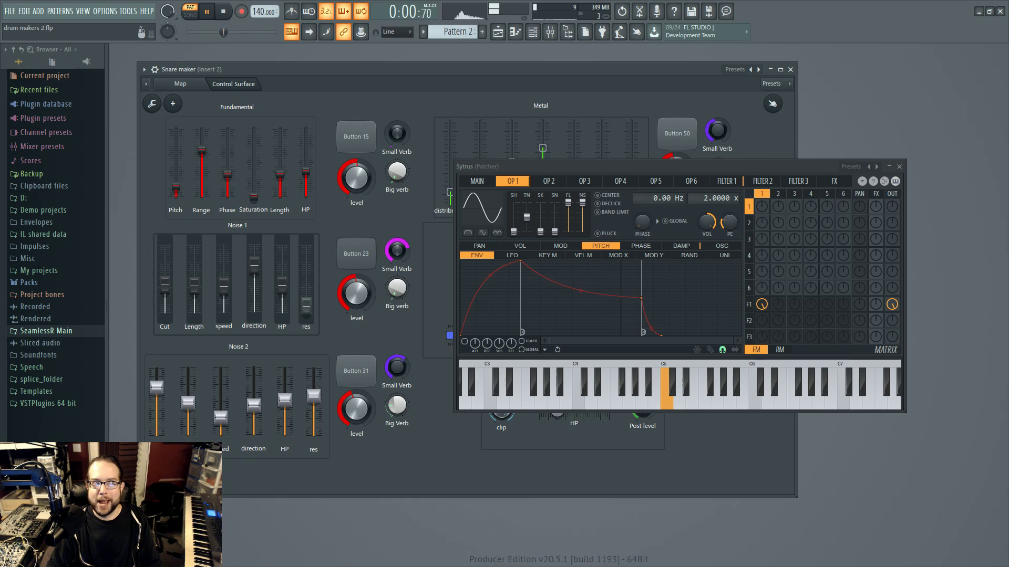
key(space)
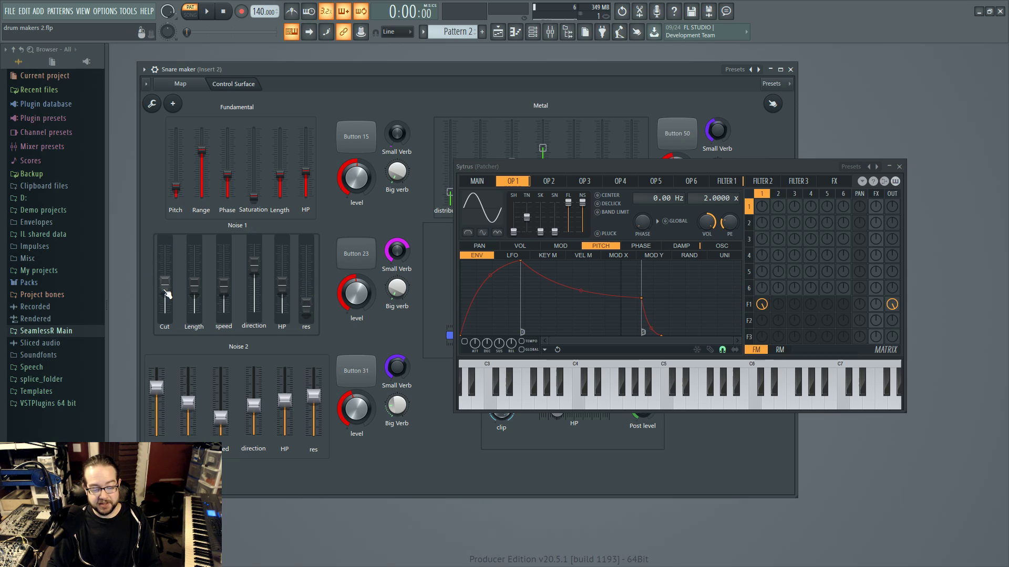
key(space)
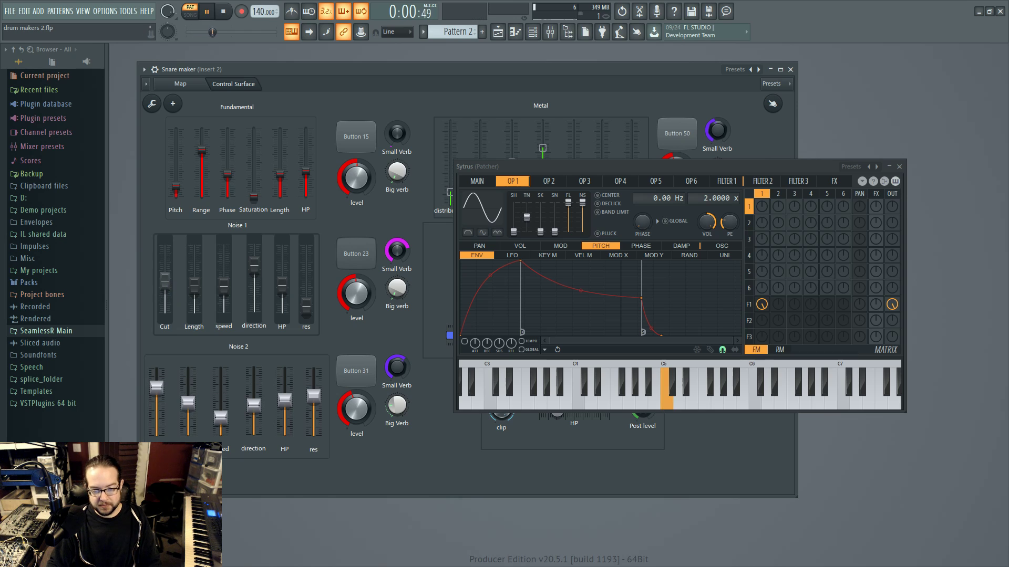
drag(305, 309, 305, 273)
key(space)
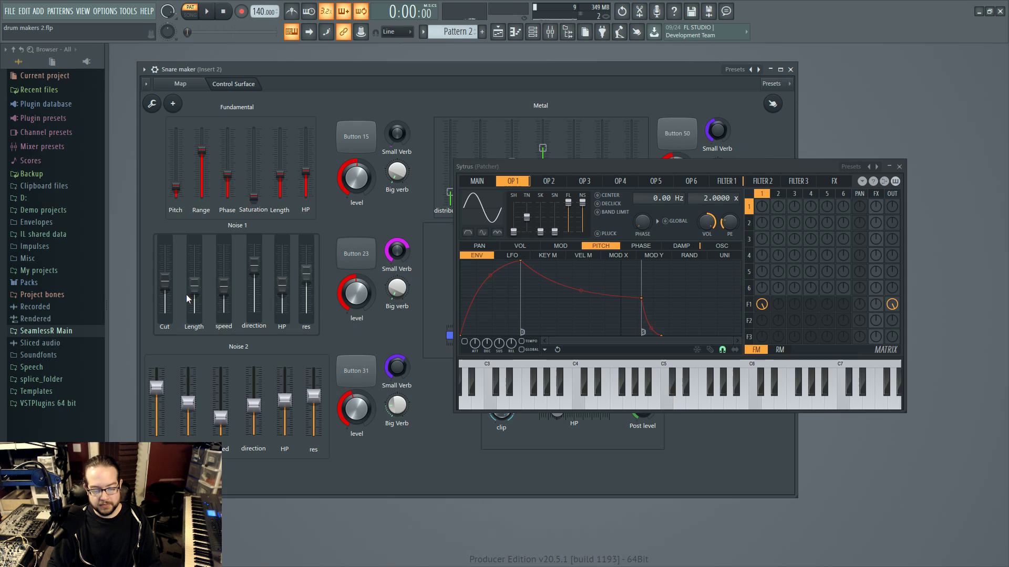
- Show the Filter 1 volume envelope in Sytrus and raise Noise 1's Length slider slightly while the pattern plays
click(751, 305)
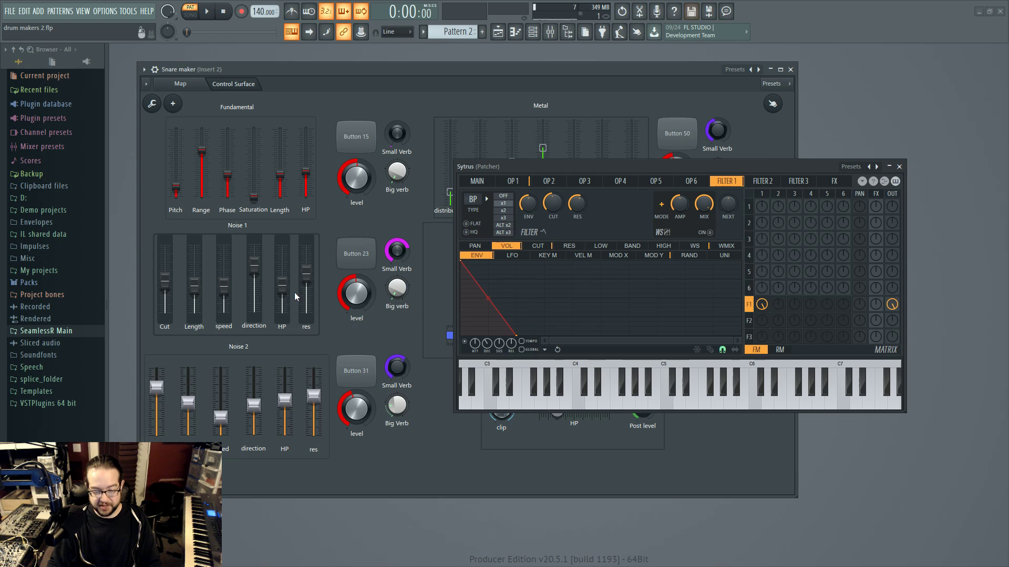
key(space)
mouse_move(194, 287)
mouse_down()
mouse_move(194, 255)
mouse_move(194, 284)
mouse_up()
key(space)
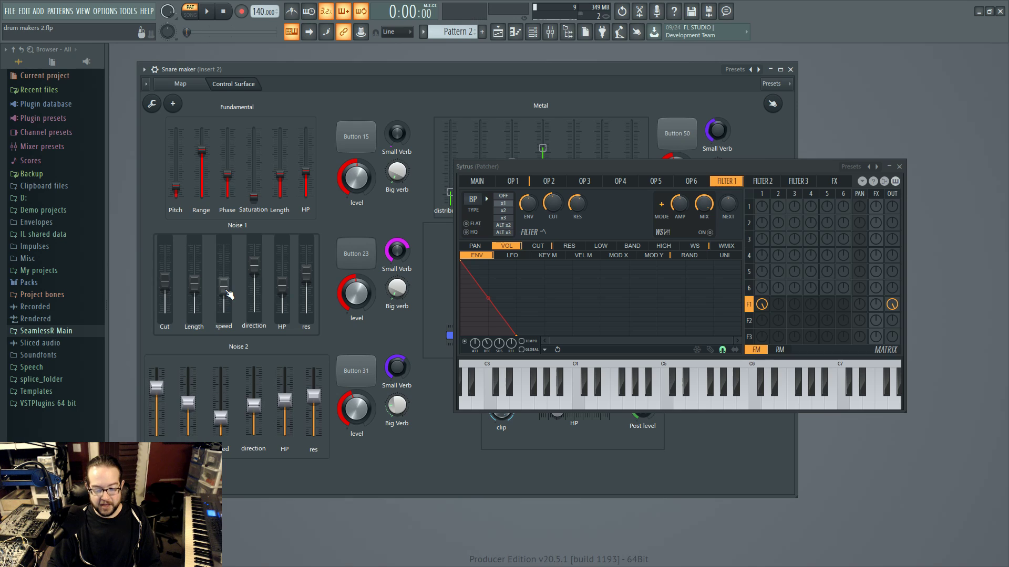
- Show the Filter 1 cutoff envelope in Sytrus and nudge Noise 1's speed slider up while the pattern plays
click(537, 246)
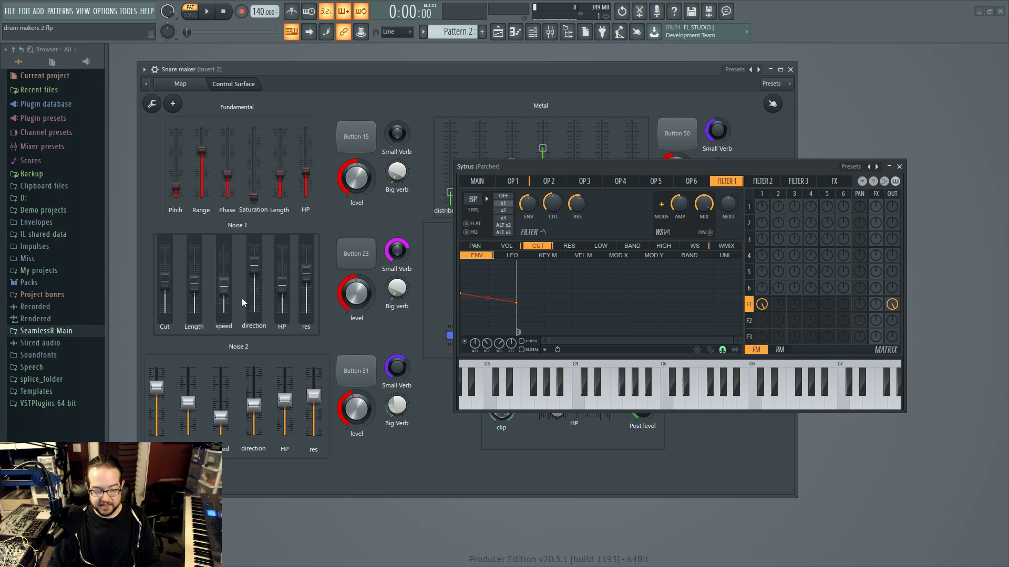
key(space)
mouse_move(232, 287)
mouse_down()
mouse_move(233, 246)
mouse_move(233, 307)
mouse_move(233, 286)
mouse_up()
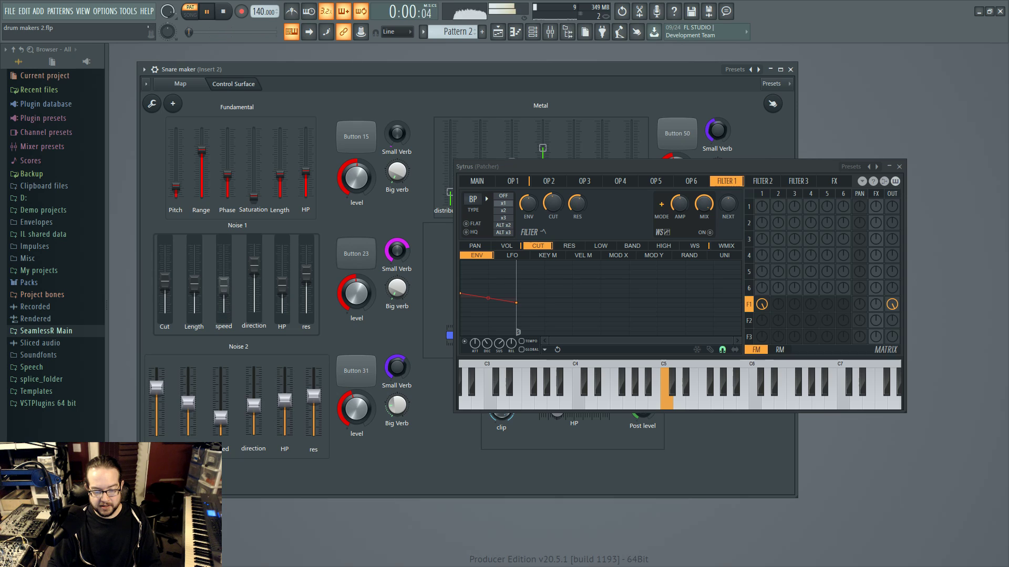
key(space)
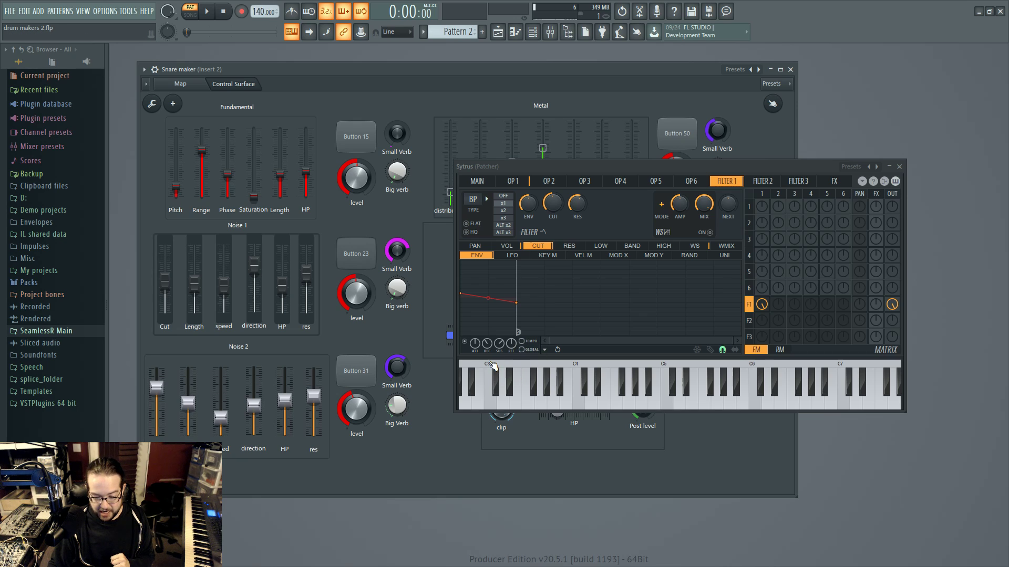
mouse_move(499, 342)
mouse_down()
mouse_move(499, 323)
mouse_move(499, 355)
mouse_move(498, 328)
mouse_move(498, 351)
mouse_move(499, 342)
mouse_up()
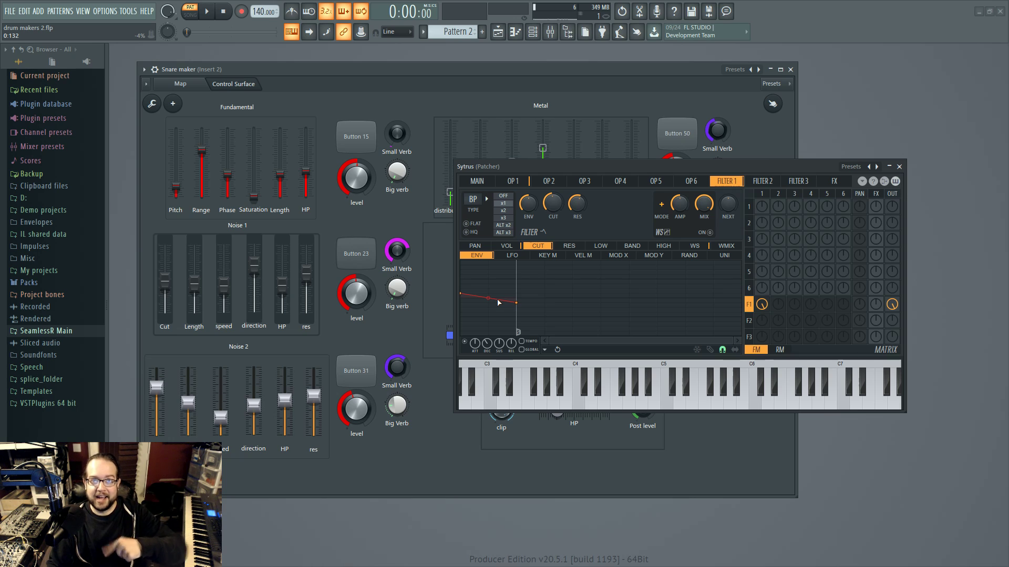
- Try Noise 1's direction slider at minimum with raised Cut and speed sliders while the pattern plays
key(space)
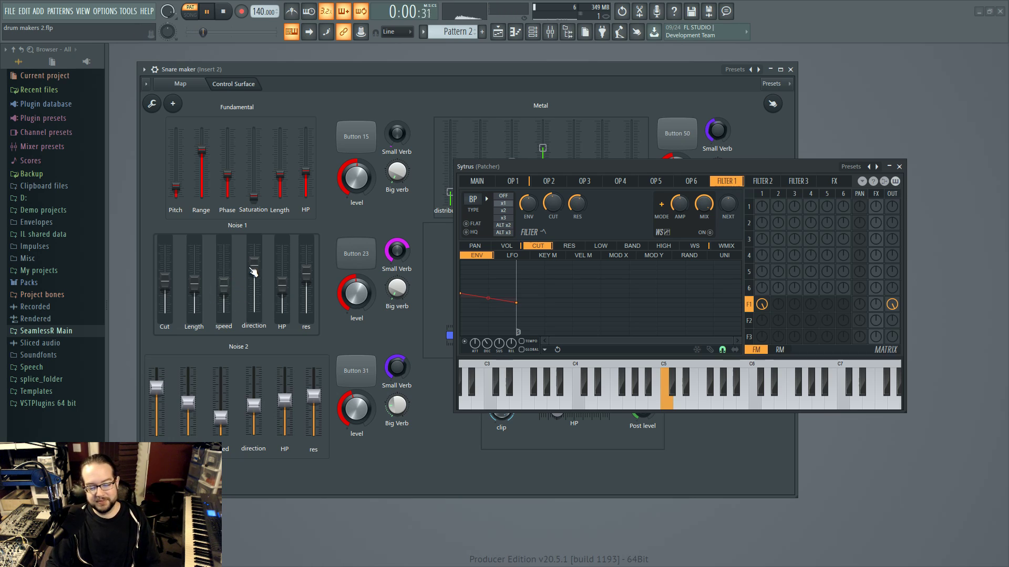
drag(253, 272, 254, 304)
drag(165, 278, 165, 257)
mouse_move(224, 288)
mouse_down()
mouse_move(224, 306)
mouse_move(223, 245)
mouse_move(224, 269)
mouse_up()
drag(165, 259, 164, 273)
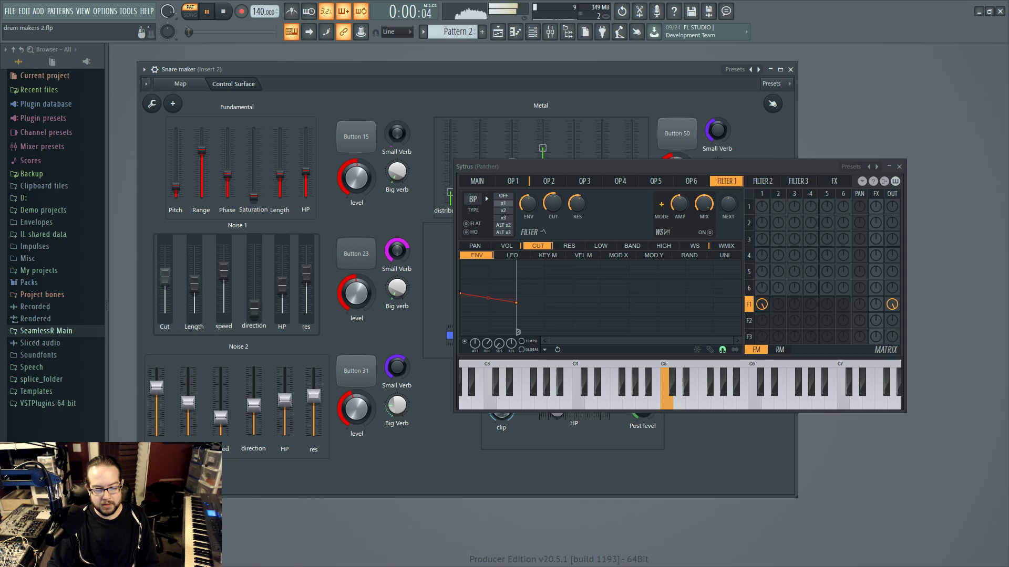
- Raise Noise 1's direction slider again, lower its Cut and speed sliders, and stop playback
drag(254, 306, 254, 261)
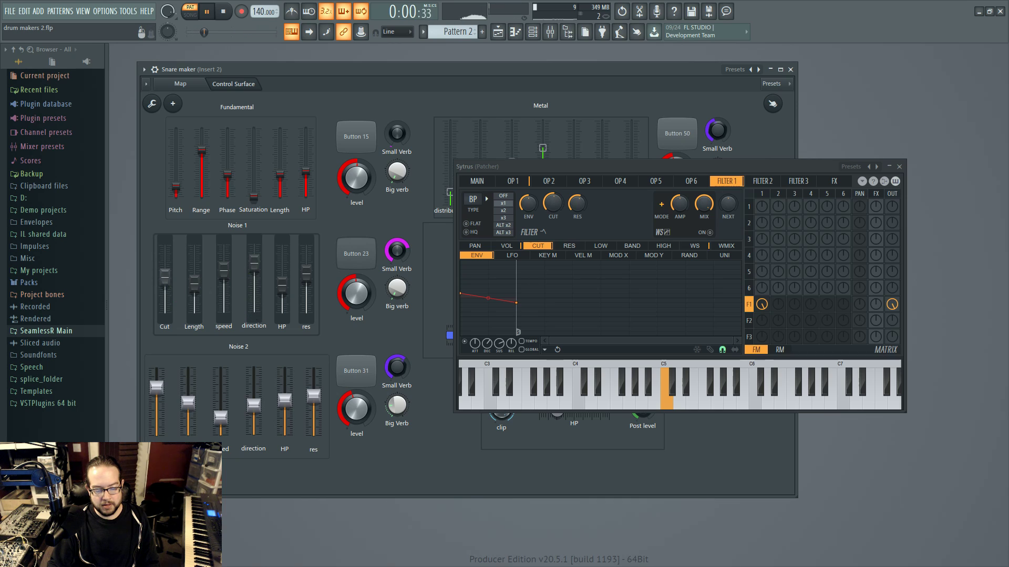
drag(164, 277, 164, 286)
drag(224, 270, 224, 282)
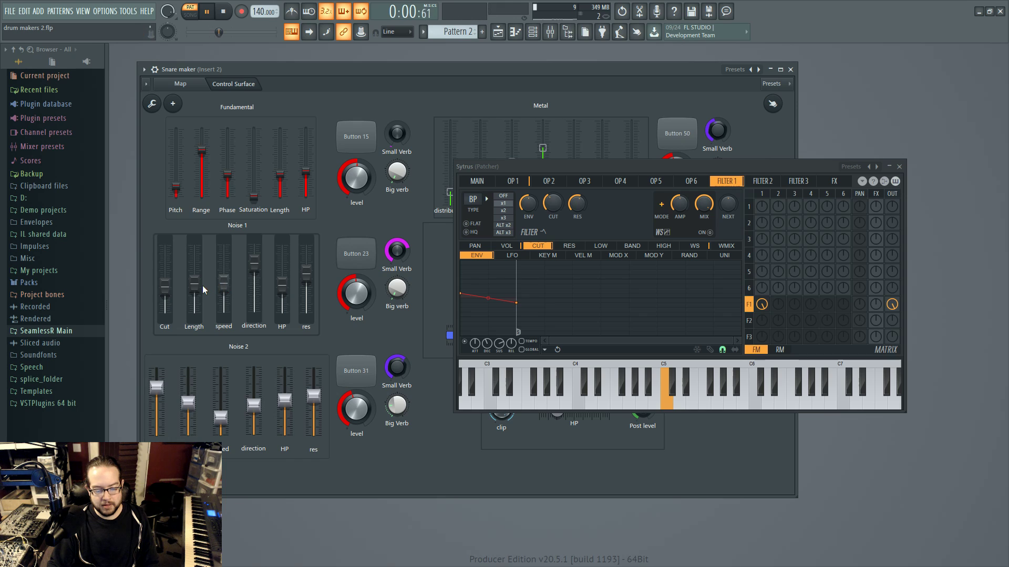
key(space)
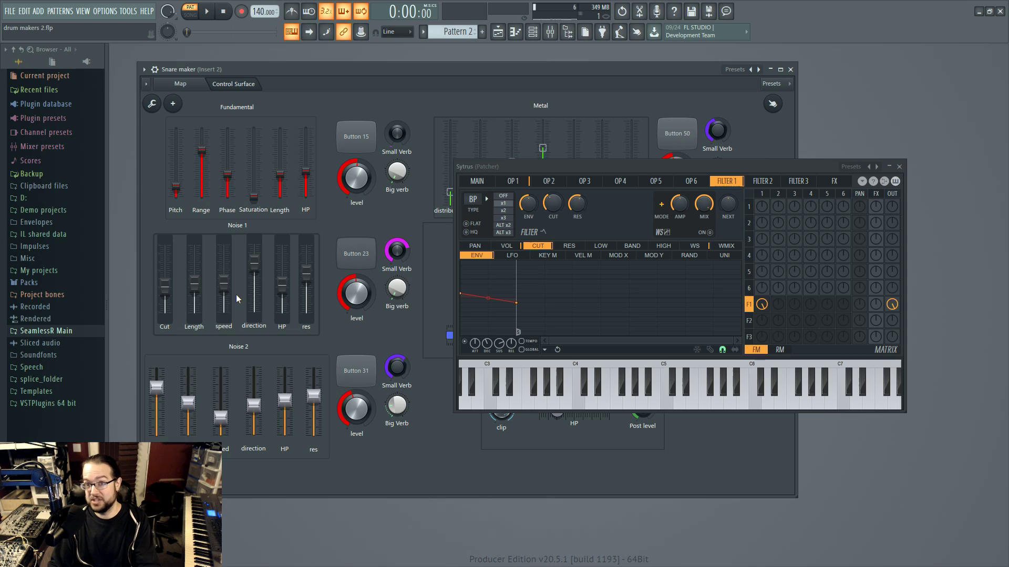
- Toggle Button 31 in the Noise 2 section and audition the pattern with it switched each way
key(space)
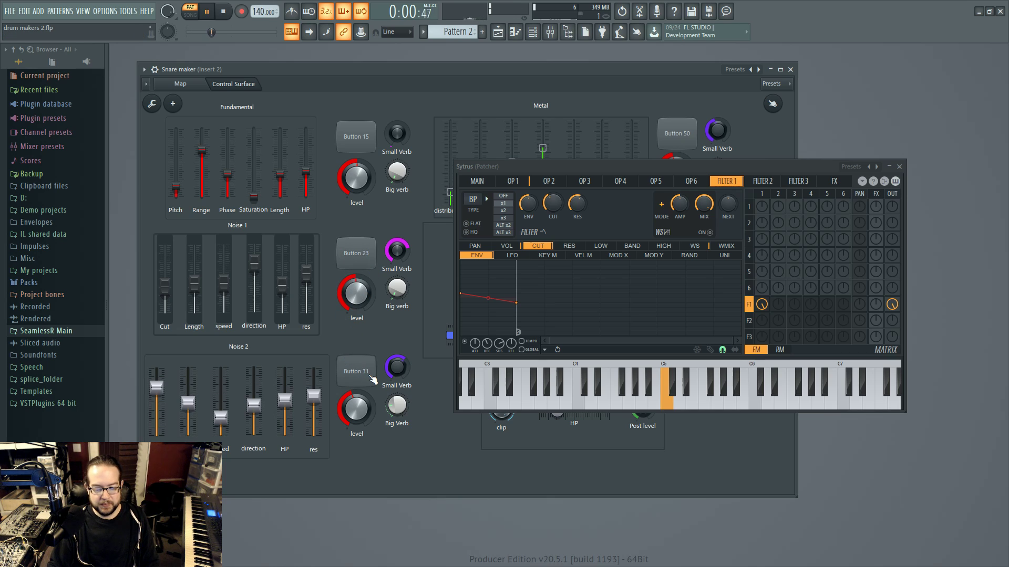
key(space)
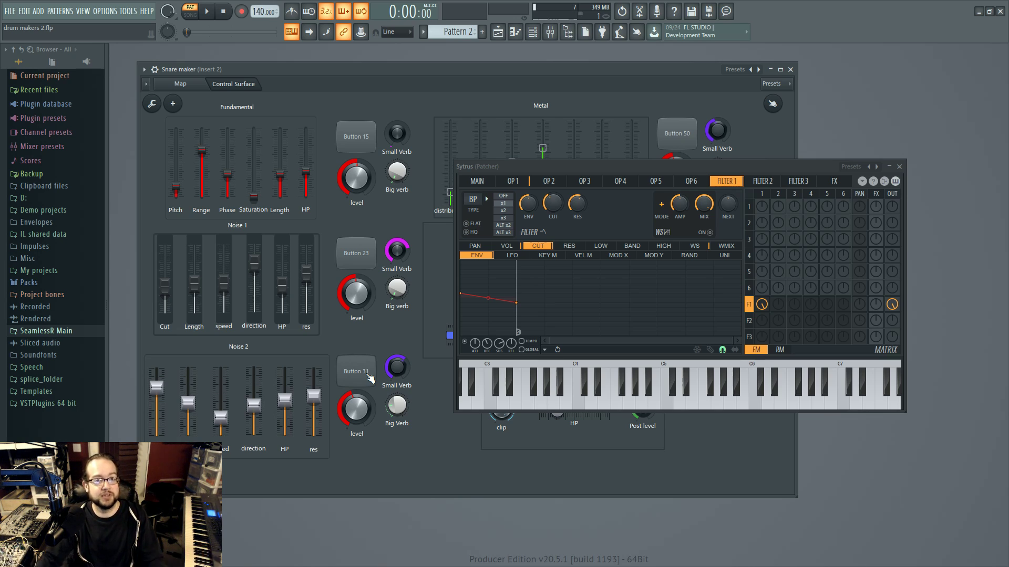
click(370, 377)
key(space)
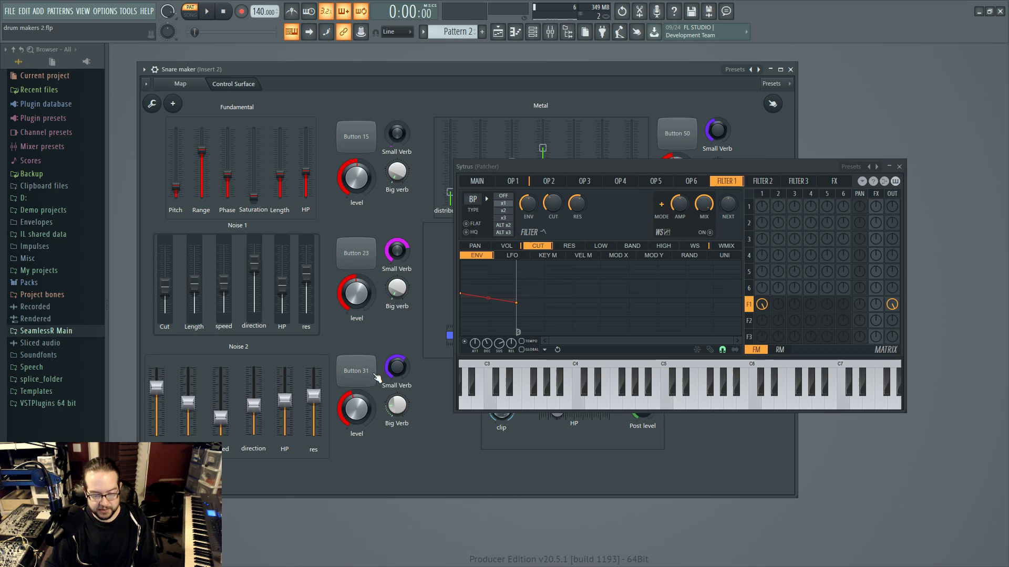
key(space)
click(362, 375)
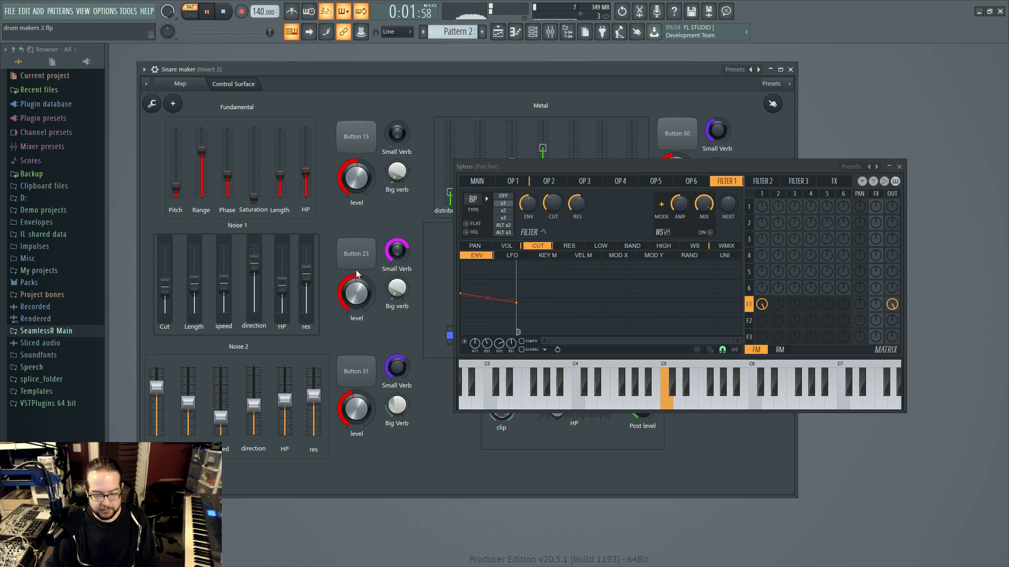
key(space)
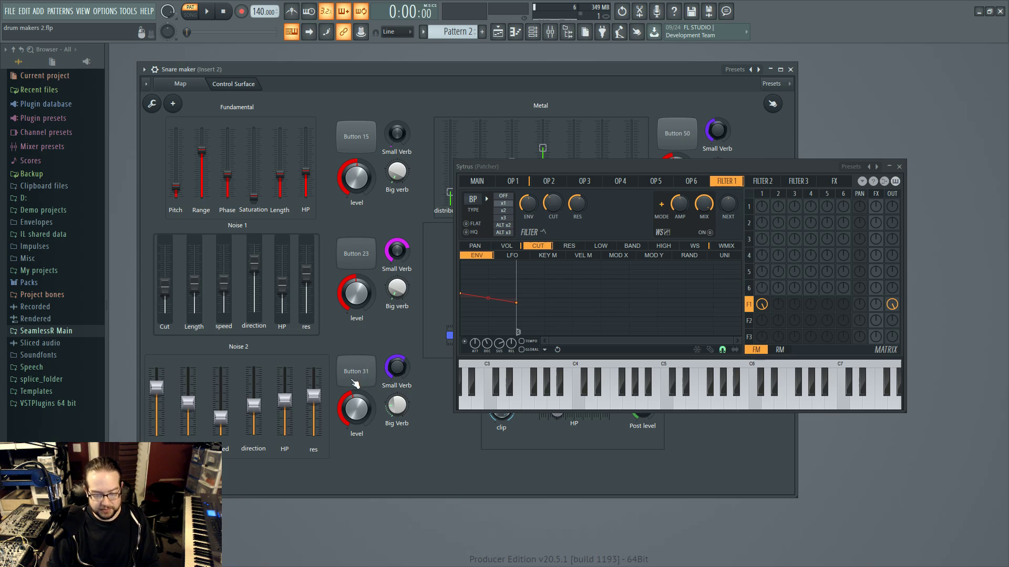
key(space)
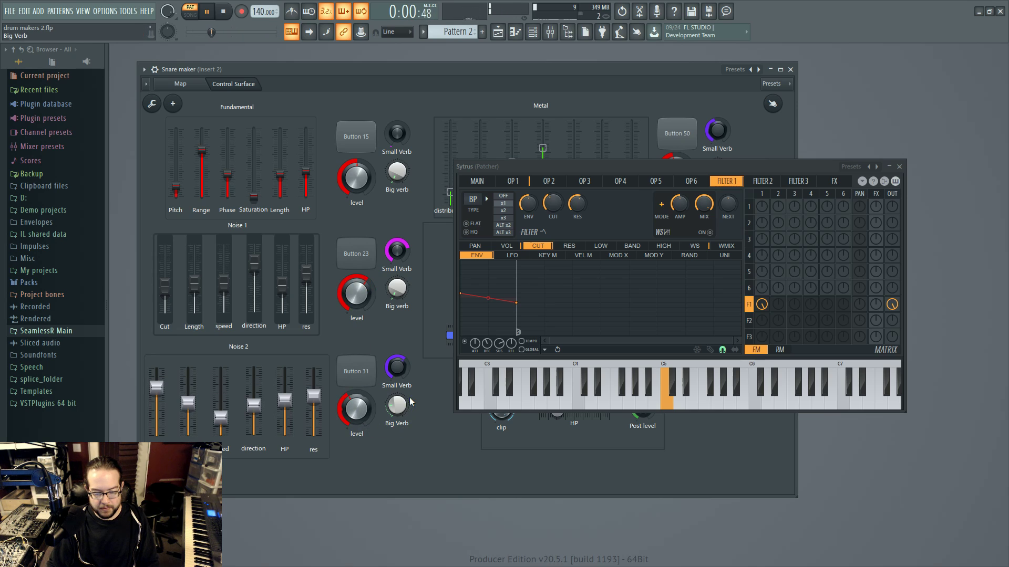
- Stop playback, close the Sytrus window, and briefly audition the pattern from the Snare maker's control surface
key(space)
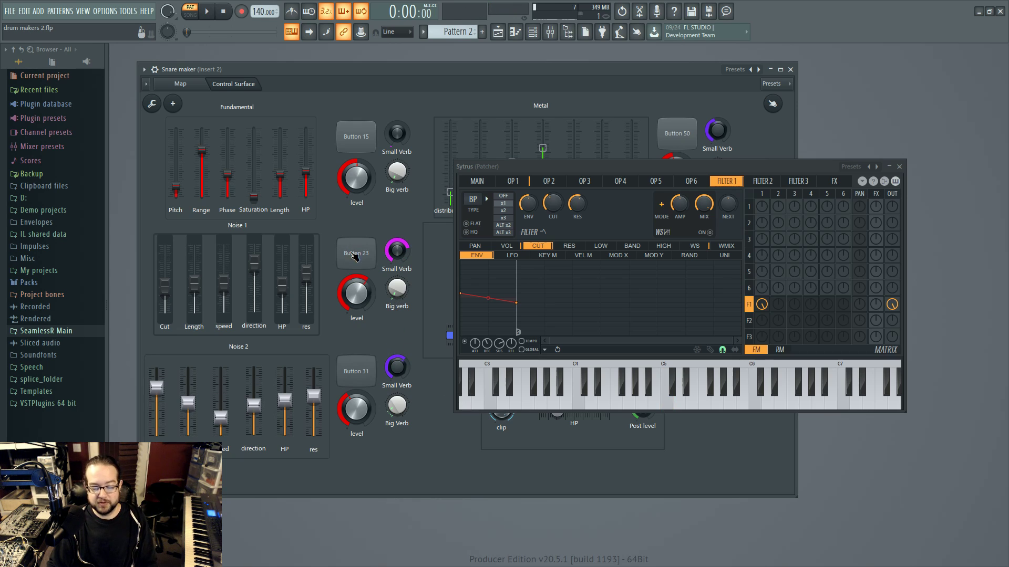
drag(646, 169, 248, 368)
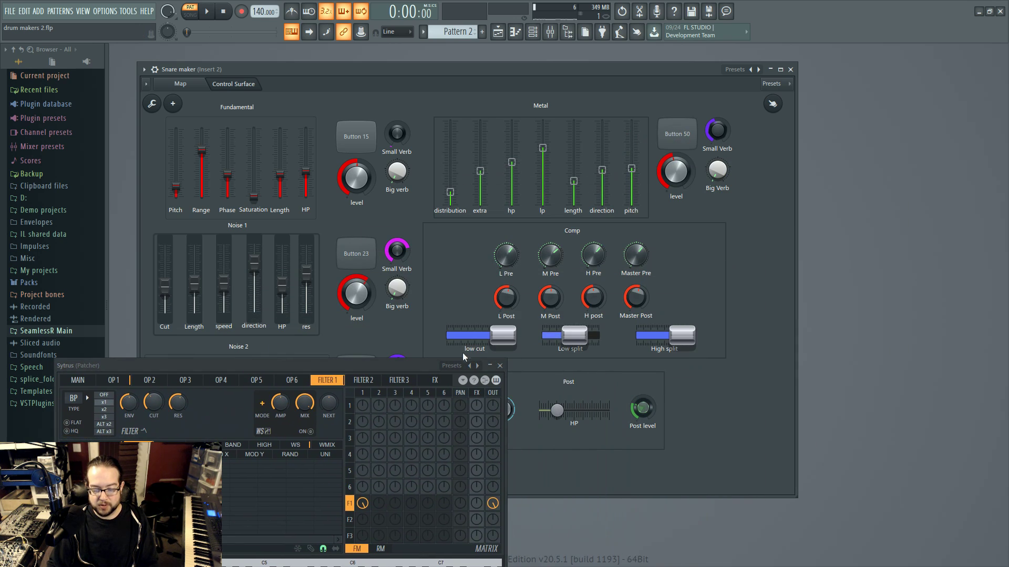
click(500, 366)
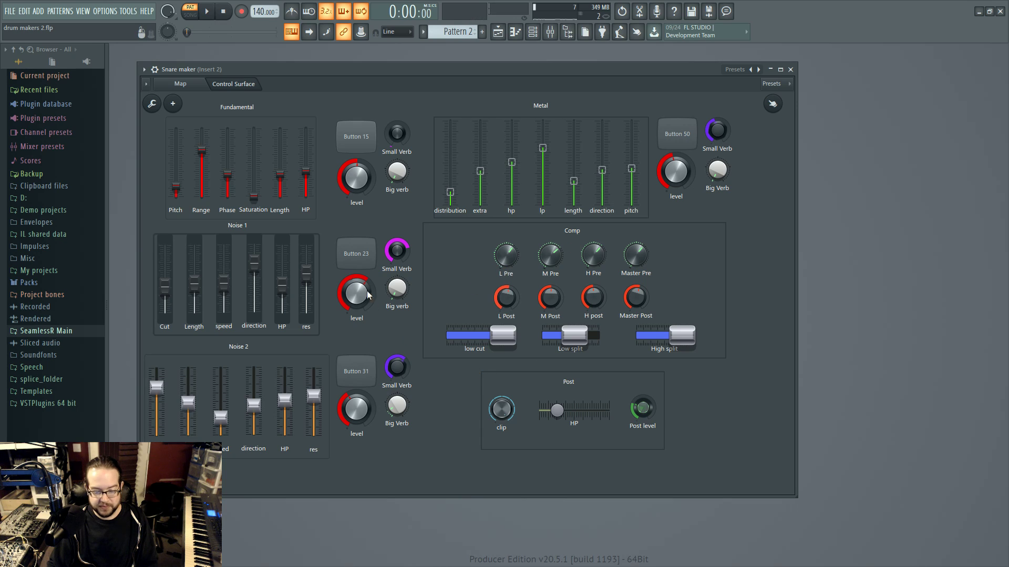
key(space)
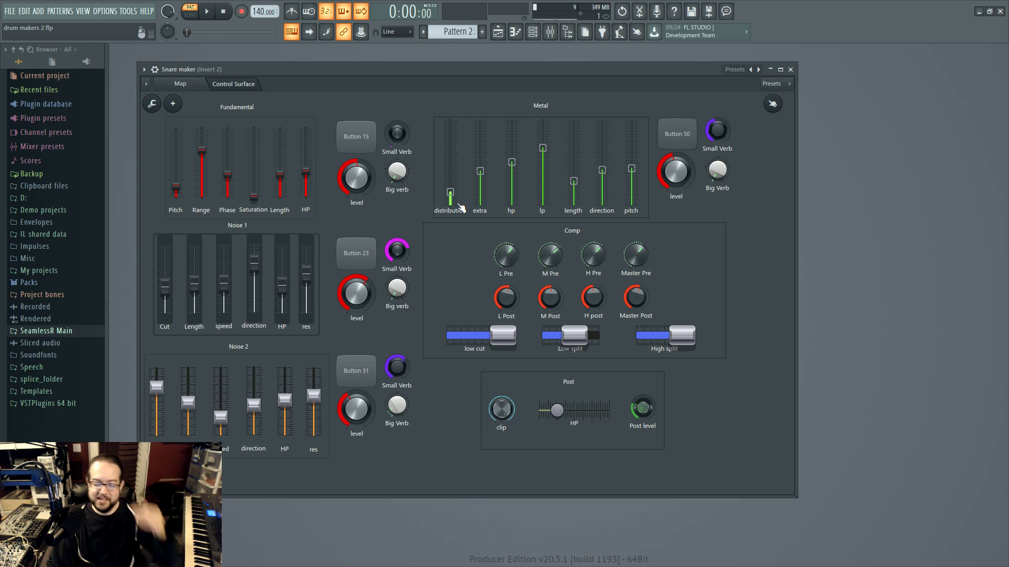
key(space)
- Open Harmor from the Patcher map, show its visual feedback display, and audition the pattern while watching the spectrum
click(195, 83)
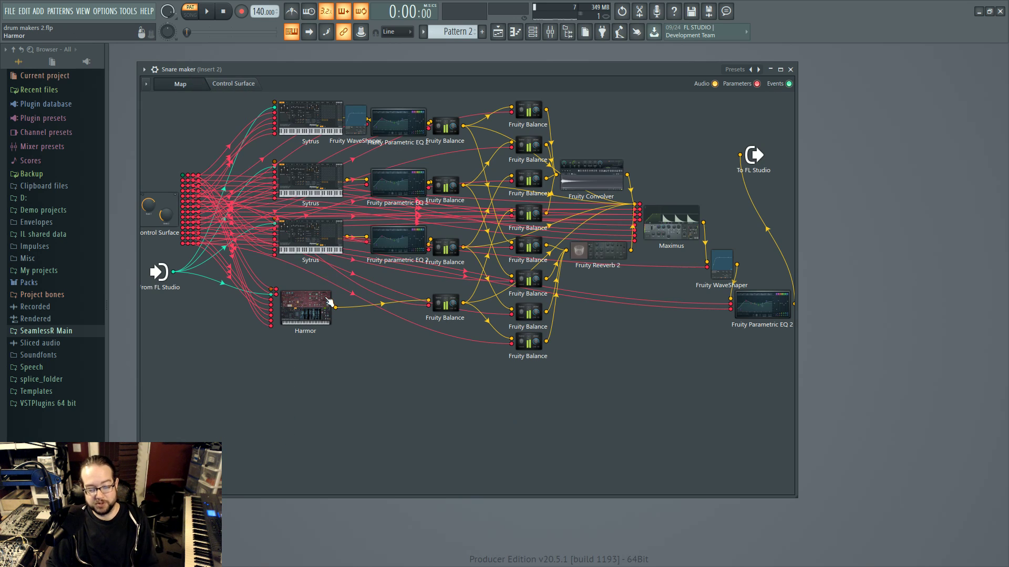
click(313, 301)
click(765, 258)
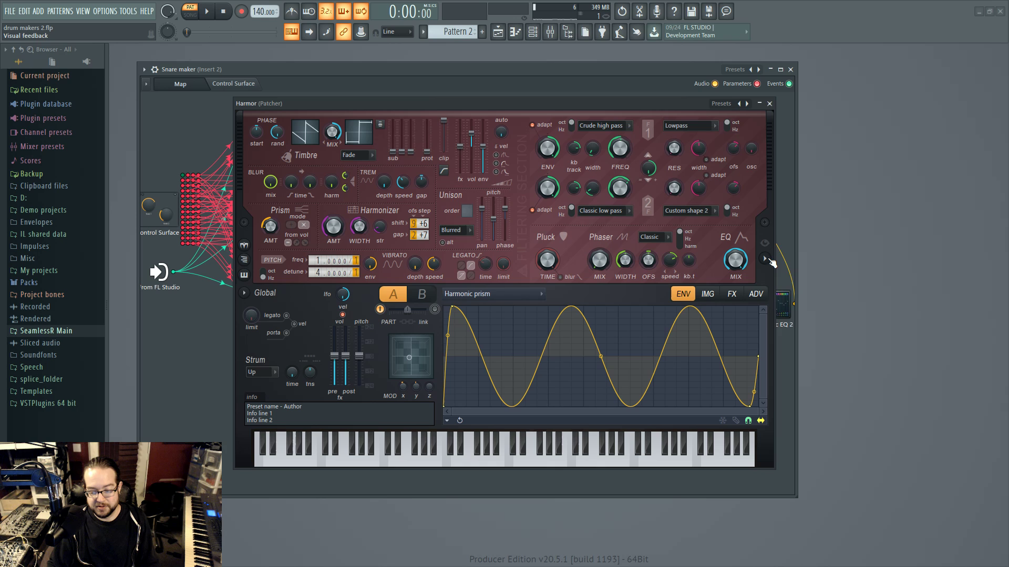
mouse_move(547, 105)
mouse_down()
mouse_move(467, 121)
mouse_move(538, 113)
mouse_up()
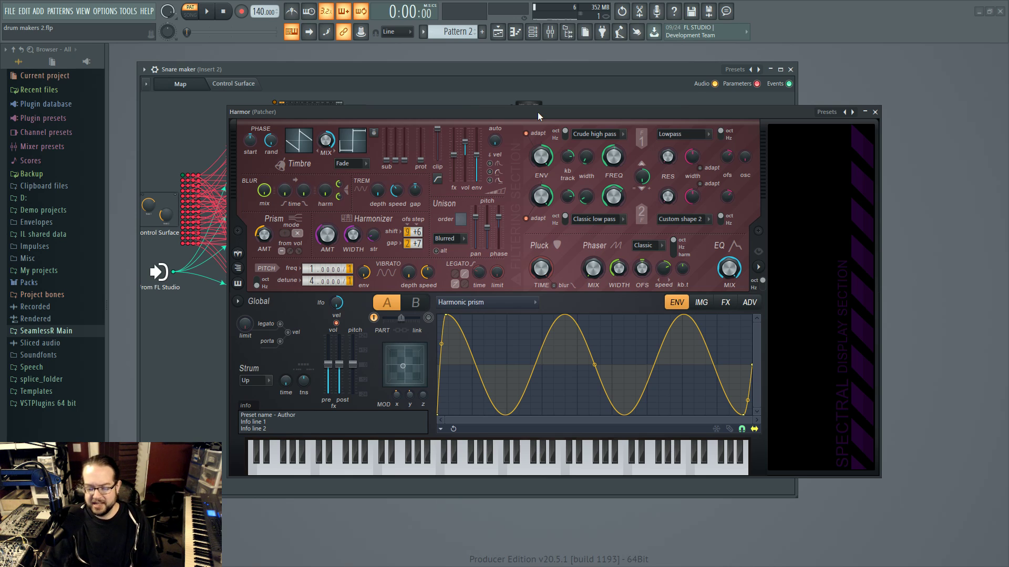
key(space)
key(space)
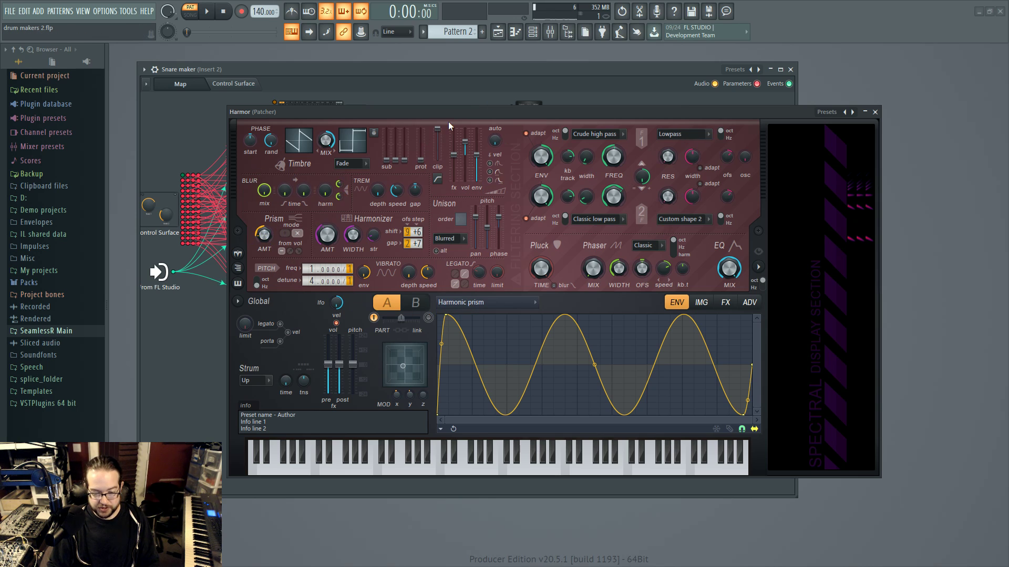
mouse_move(453, 124)
mouse_down()
mouse_move(649, 402)
mouse_move(461, 225)
mouse_move(459, 135)
mouse_up()
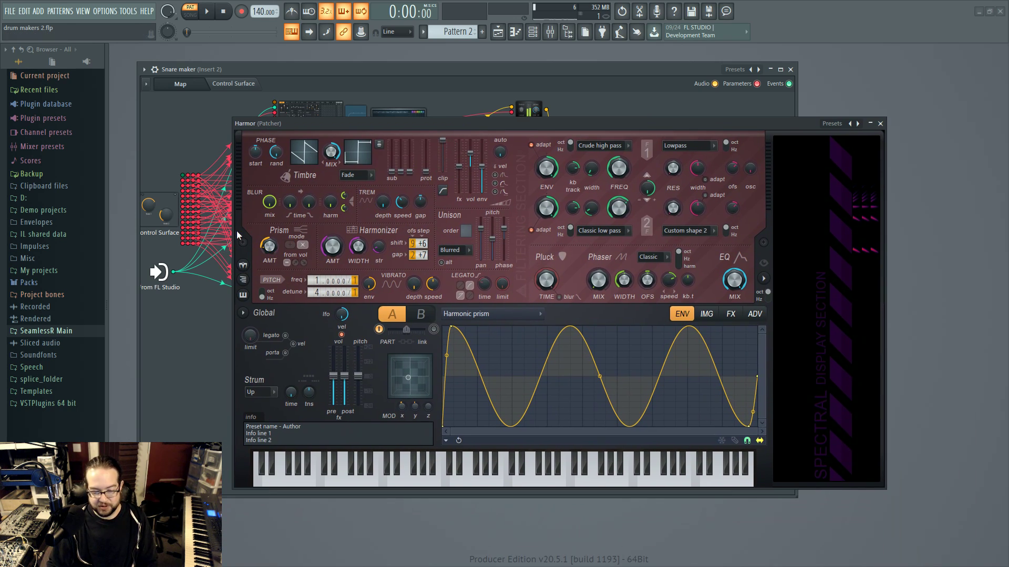
- Show Harmor's advanced settings with the unit order, close Harmor, and return to the Snare maker's control surface
click(755, 314)
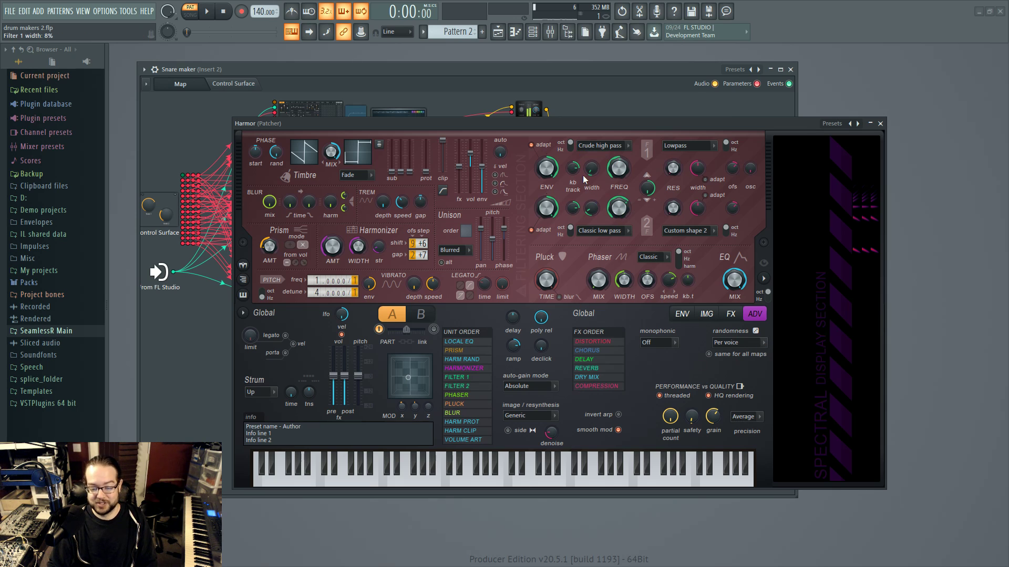
click(880, 123)
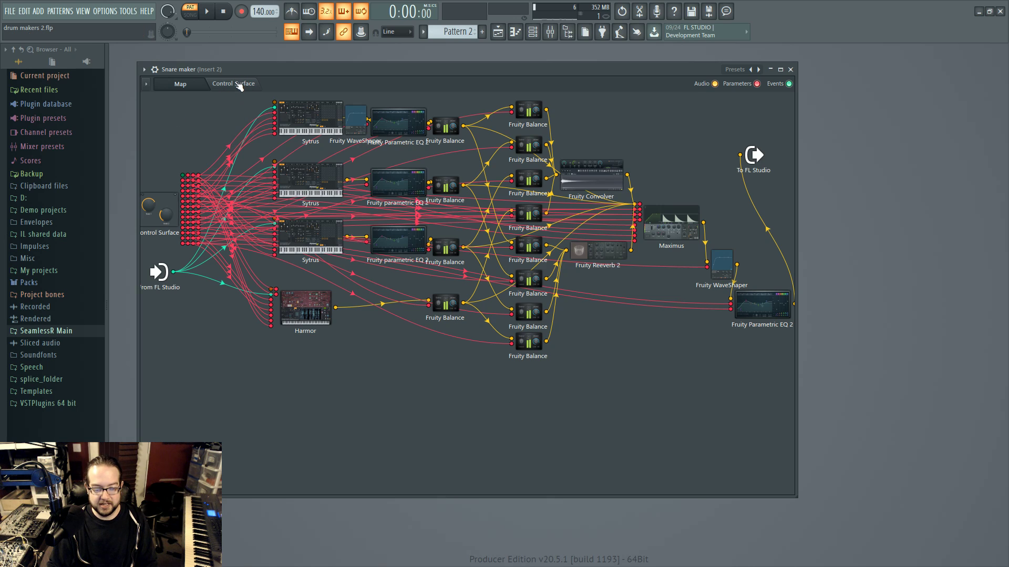
click(231, 84)
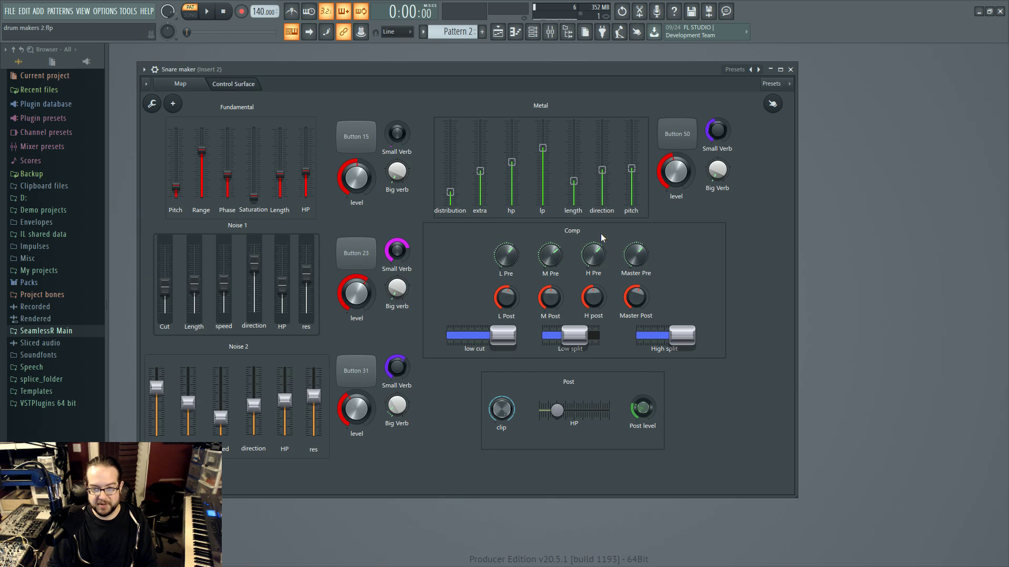
- Open Fruity parametric EQ 2 from the Master mixer track, park it clear of the Metal controls, hide the mixer, and audition the pattern
click(550, 32)
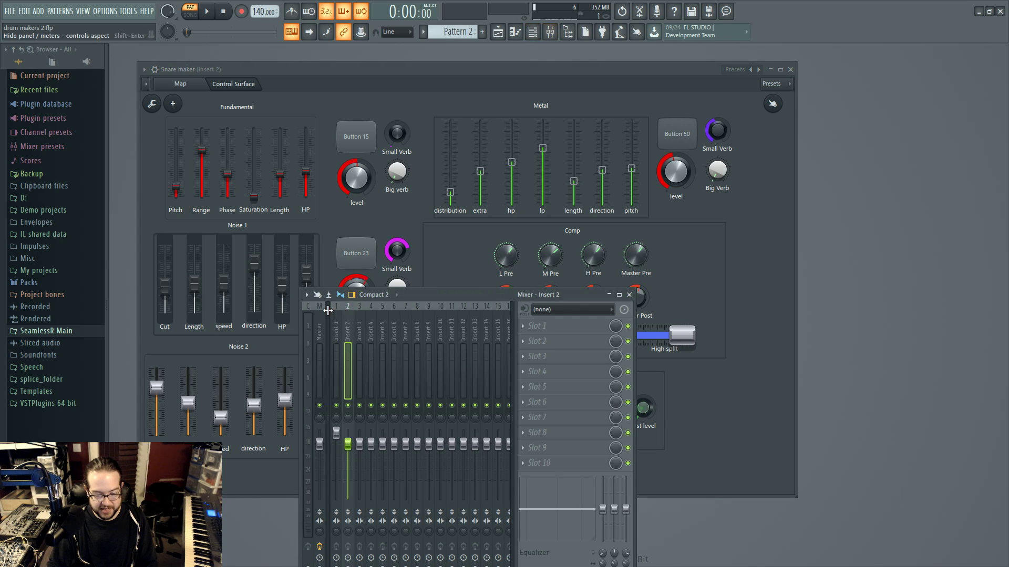
click(319, 362)
click(597, 327)
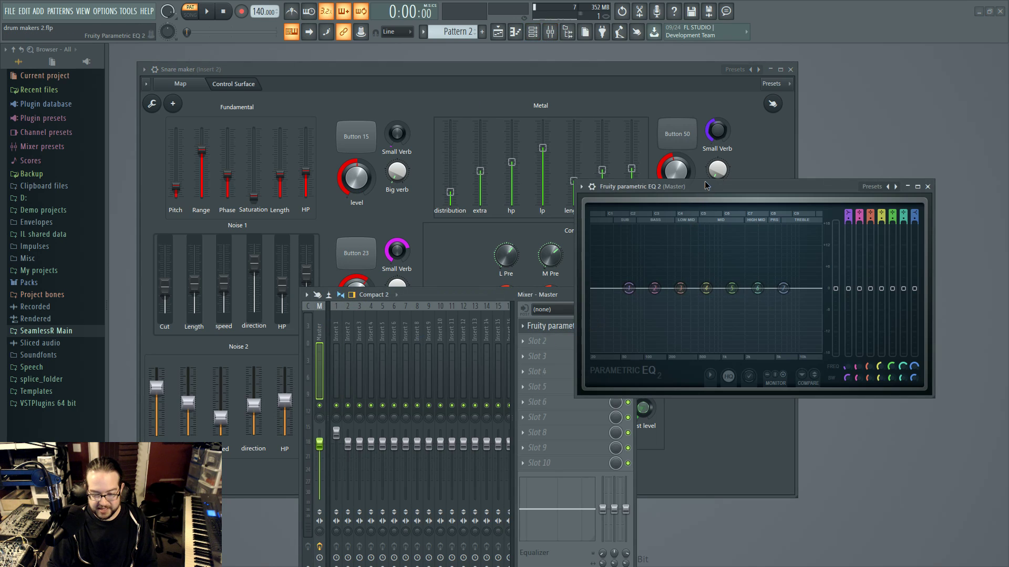
key(space)
drag(633, 195, 677, 338)
key(F9)
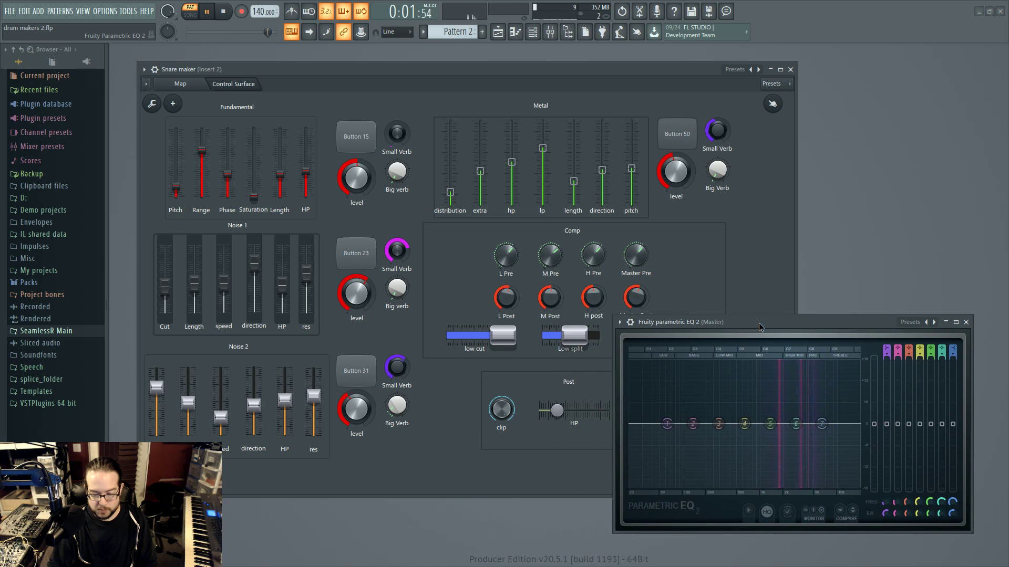
key(space)
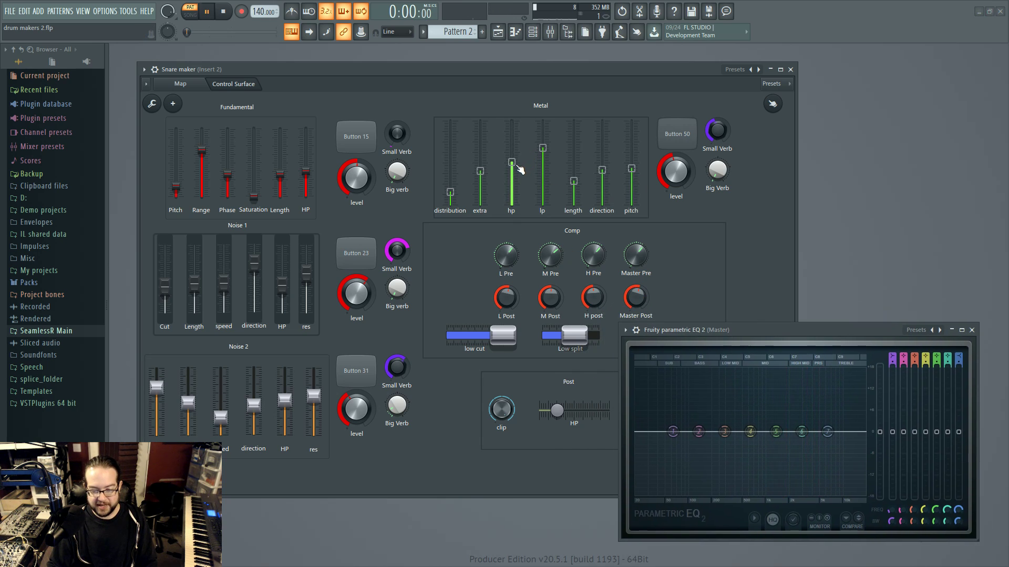
- Lower the Metal section's hp slider and raise its lp slider near maximum while auditioning the pattern
key(space)
drag(512, 162, 512, 192)
drag(543, 148, 542, 129)
key(space)
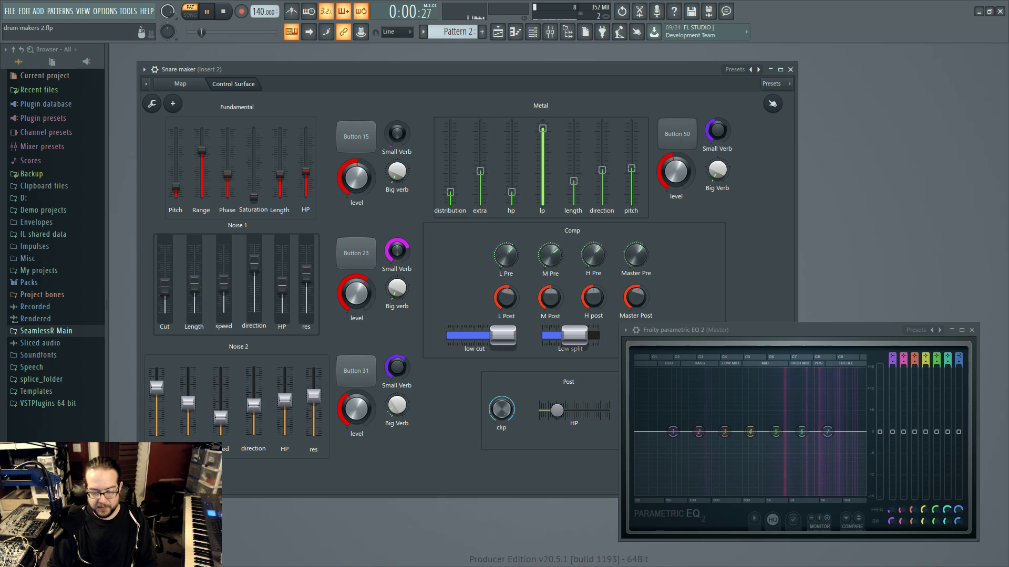
- Raise the Metal section's length and direction sliders, auditioning the pattern on the EQ spectrum
drag(574, 181, 574, 140)
key(space)
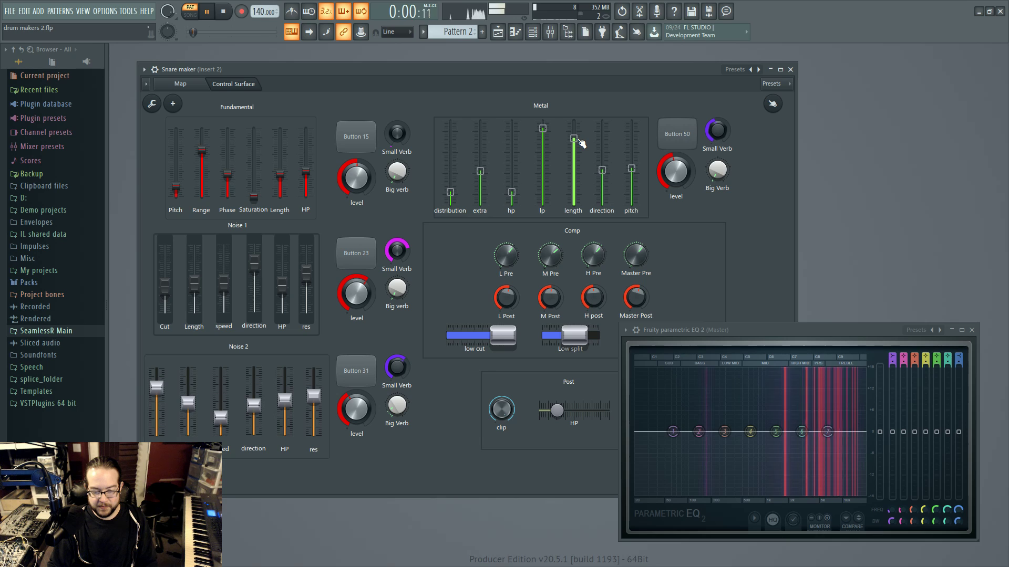
key(space)
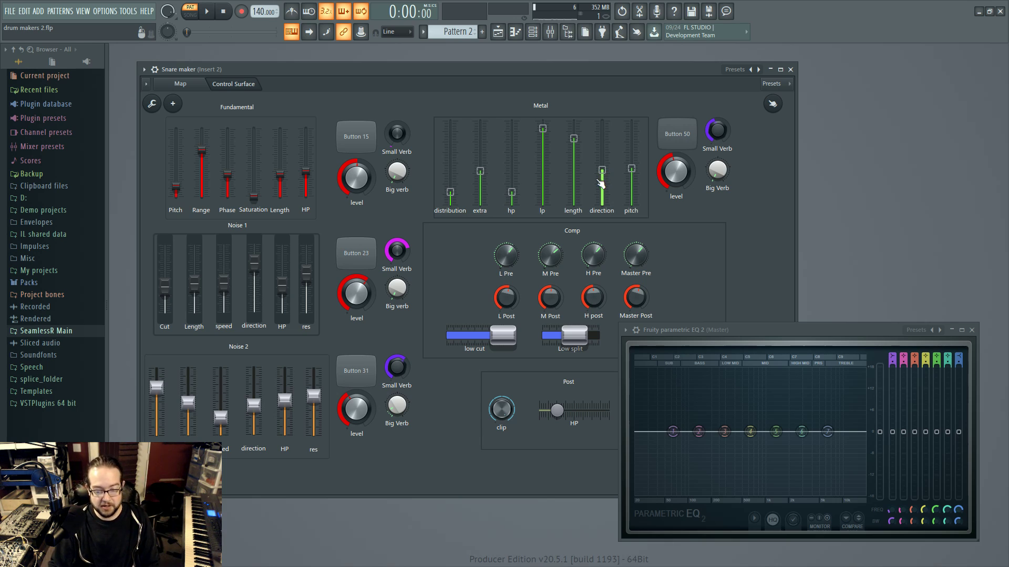
key(space)
drag(601, 184, 602, 158)
key(space)
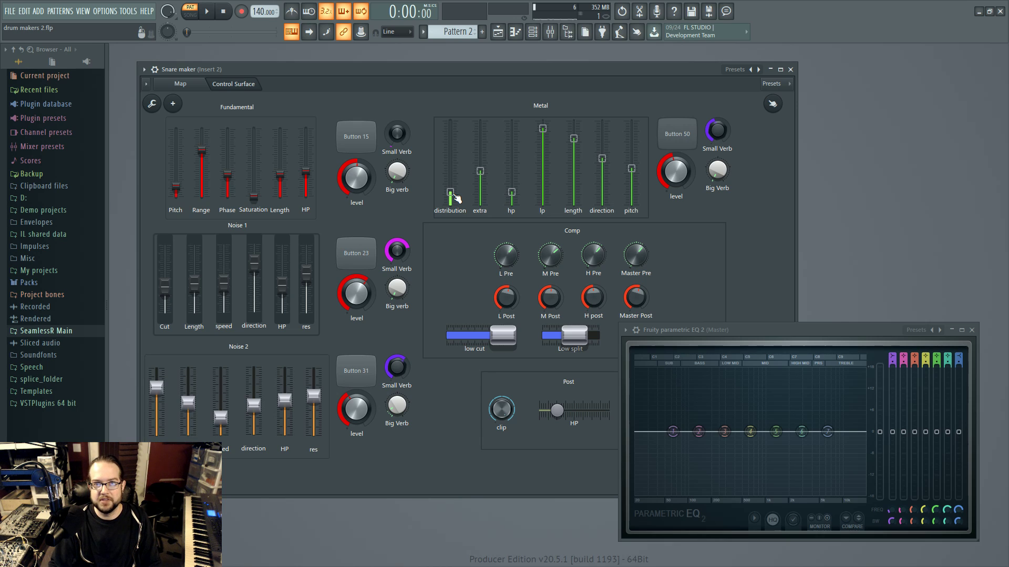
- Sweep the Metal section's distribution slider to maximum during playback, settle it at a low setting, and stop playback
key(space)
drag(456, 198, 456, 124)
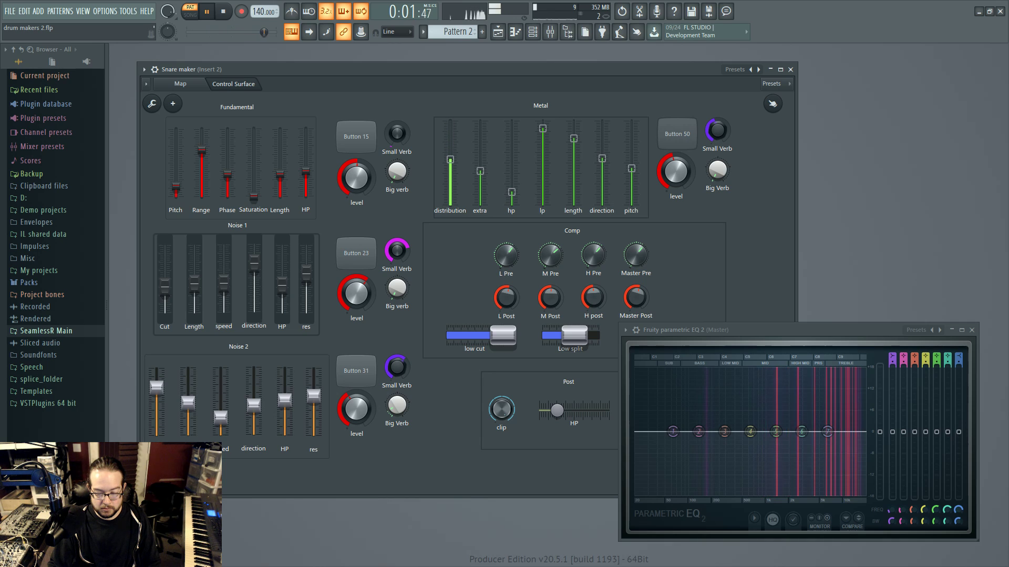
drag(450, 122, 450, 184)
key(space)
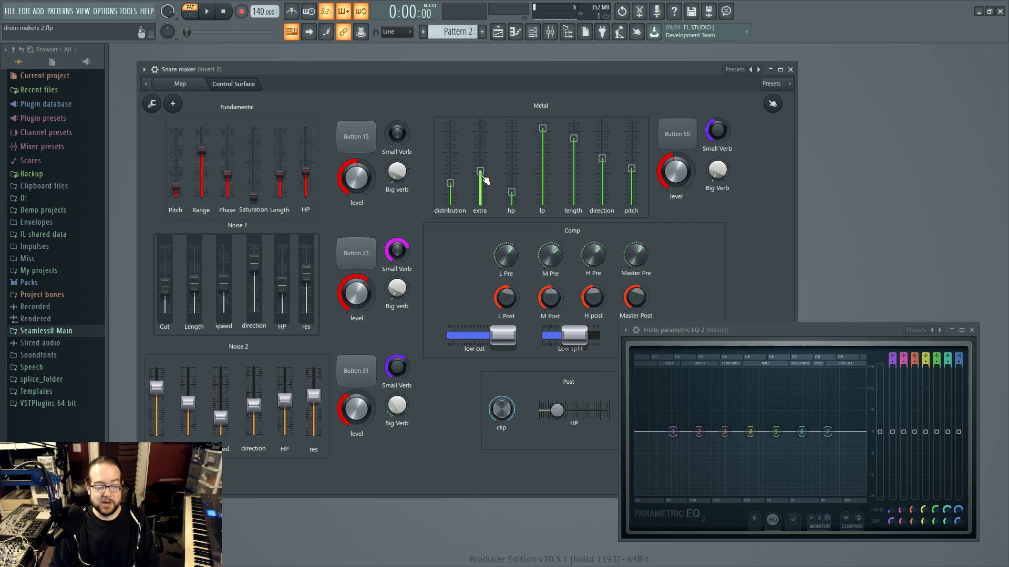
- Look at Harmor's prism and harmonizer controls from the Patcher map, close it, and return to the control surface
click(180, 84)
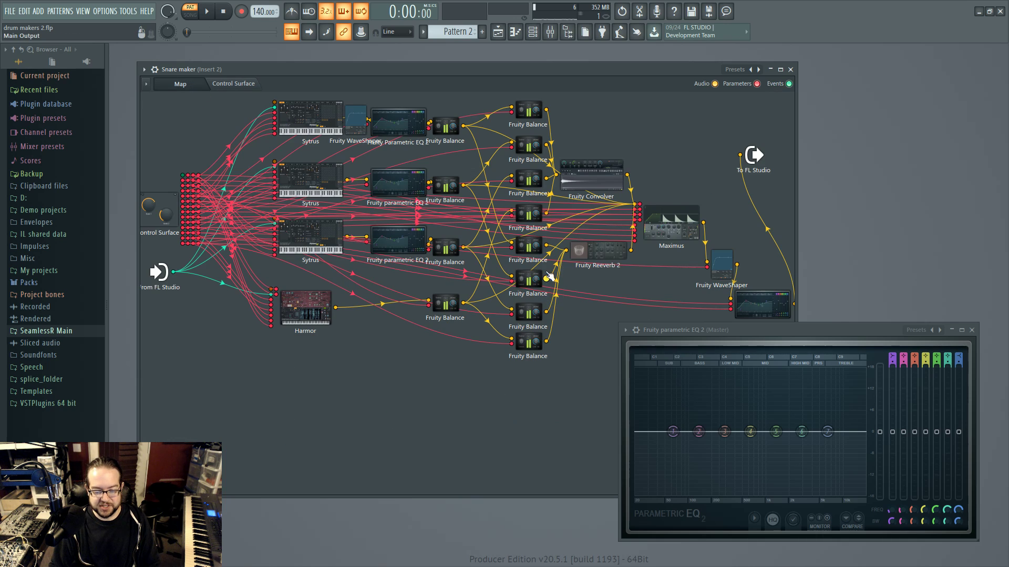
click(292, 305)
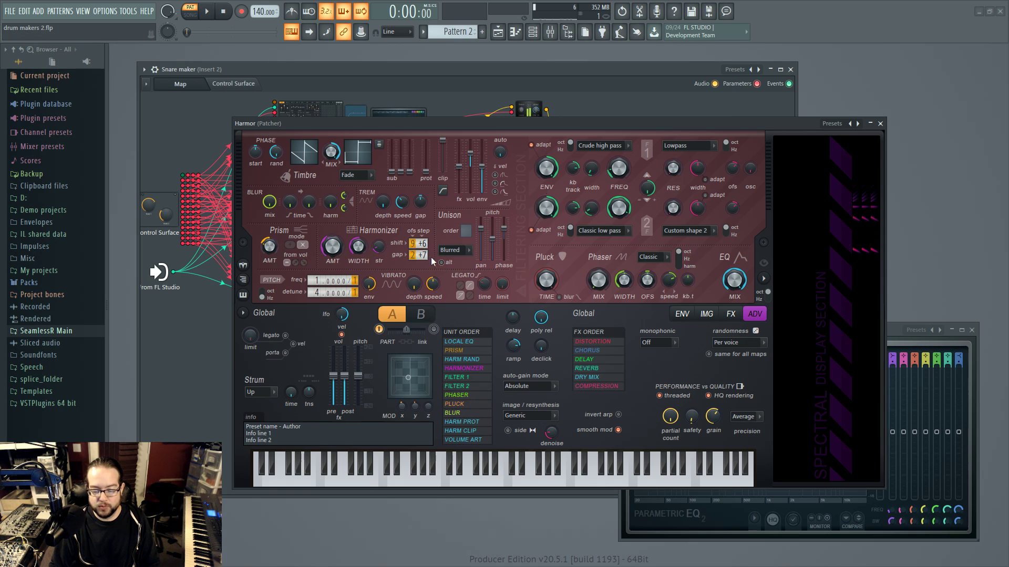
click(880, 124)
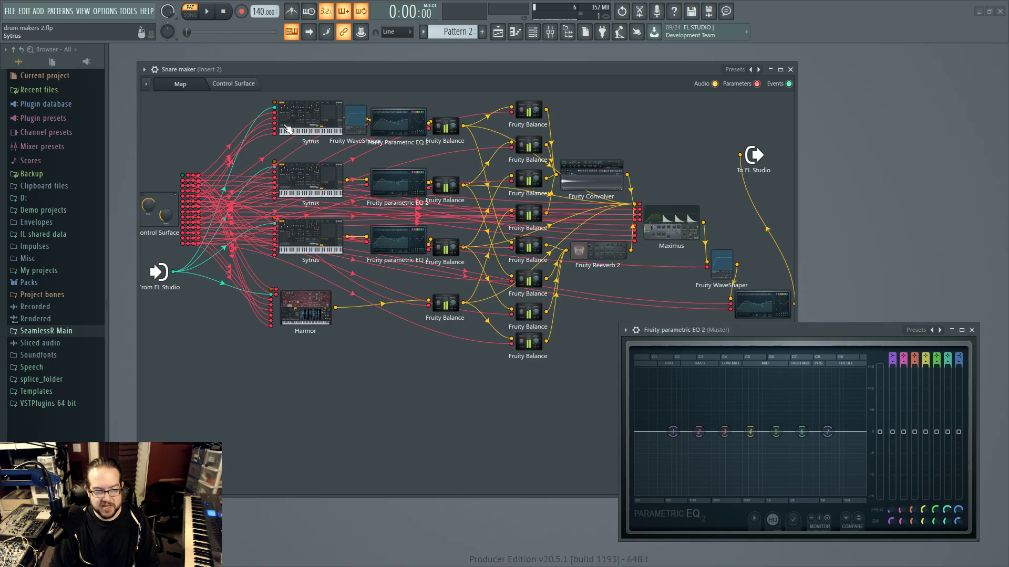
click(233, 84)
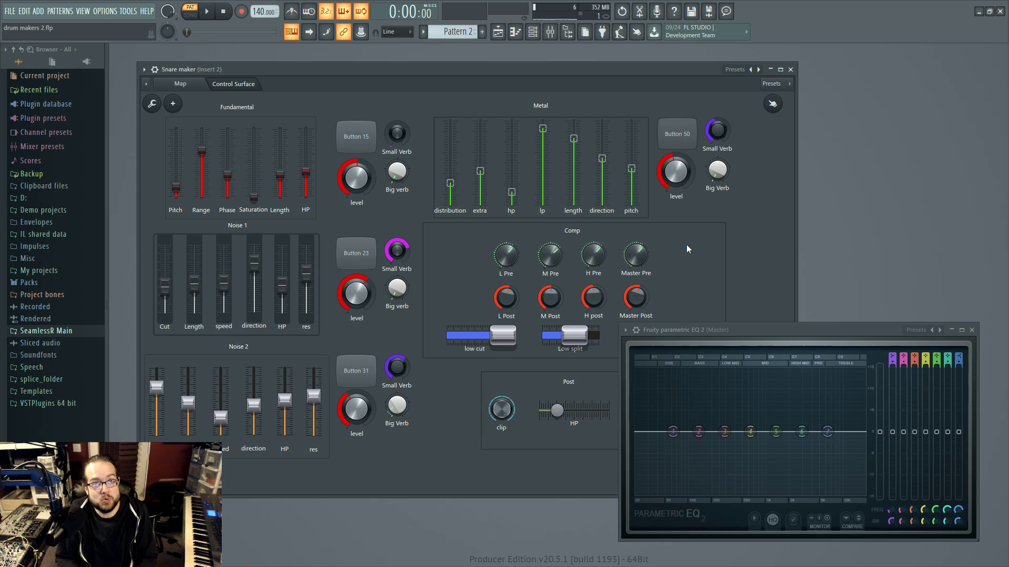
- Rebalance the Metal section during playback by raising hp, lowering lp and pitch, and settling the length slider around the middle
key(space)
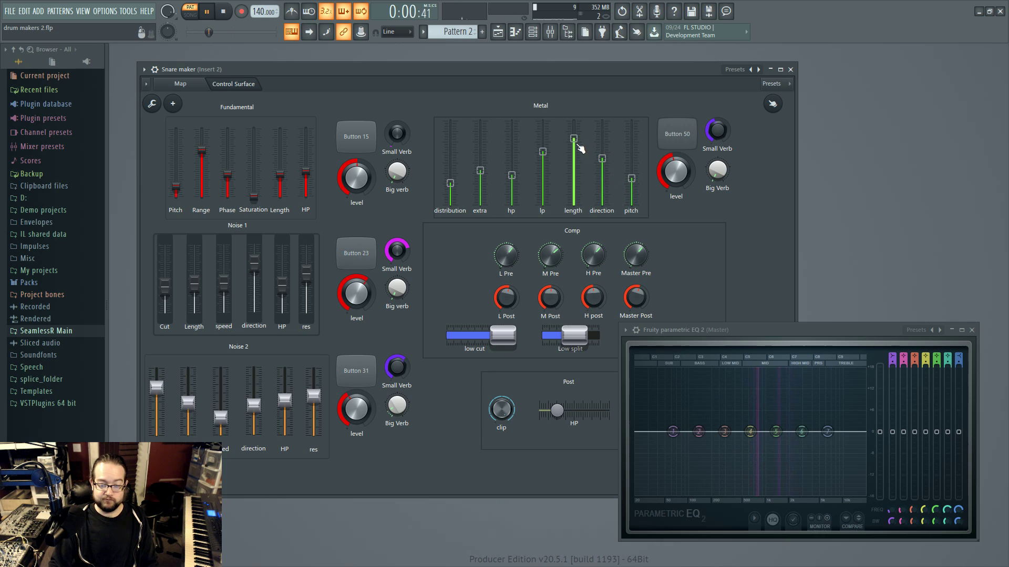
drag(580, 149, 573, 194)
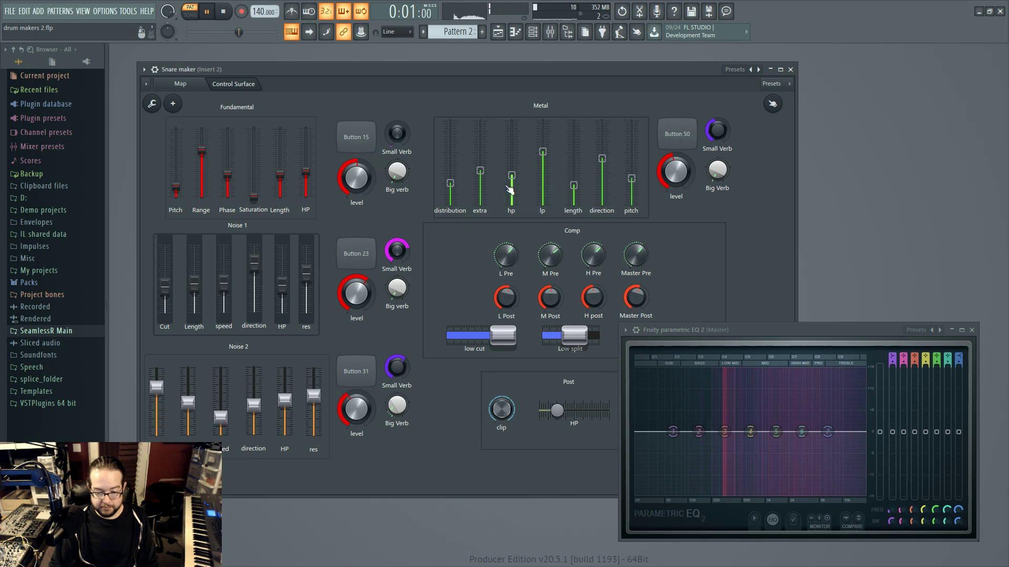
drag(575, 186, 676, 158)
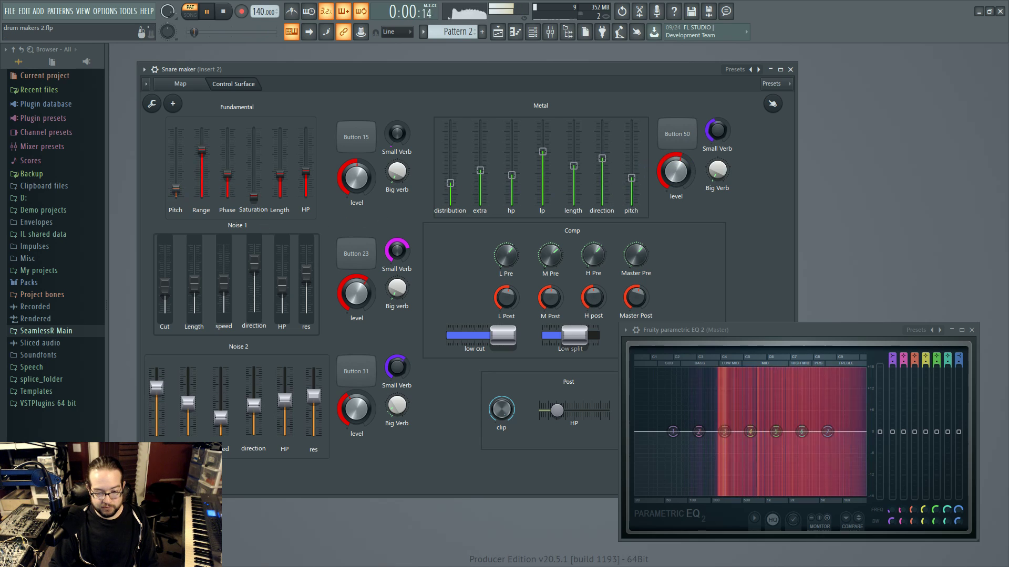
- Nudge the Fundamental section's Pitch slider up, lower its Length slider, and slightly lower Noise 1's Length slider
drag(175, 190, 175, 187)
drag(304, 176, 280, 183)
drag(194, 284, 194, 292)
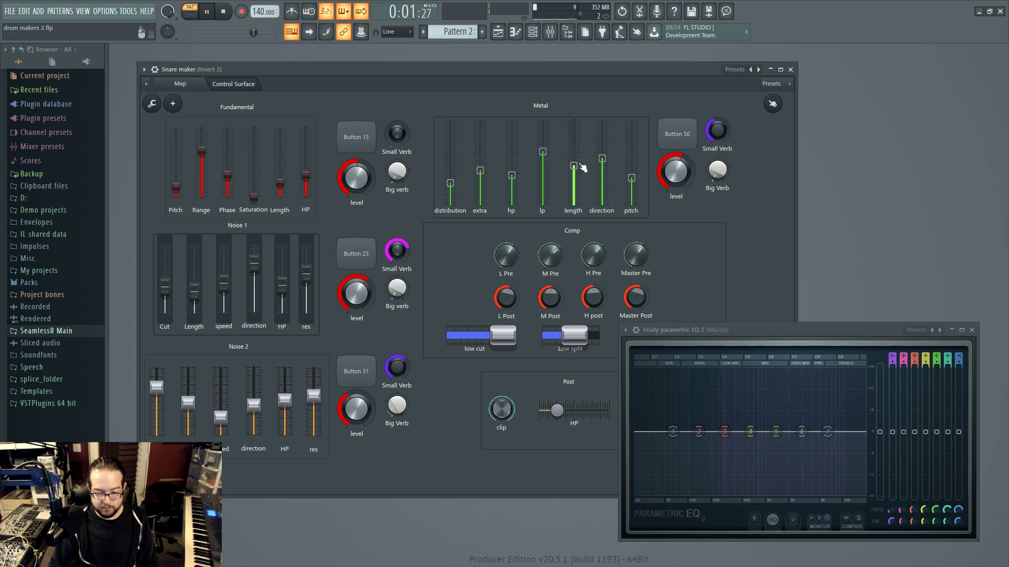
- Slightly raise the Metal section's lp and pitch sliders, lower its extra, direction and length sliders, and stop playback
drag(581, 166, 543, 145)
drag(479, 170, 480, 183)
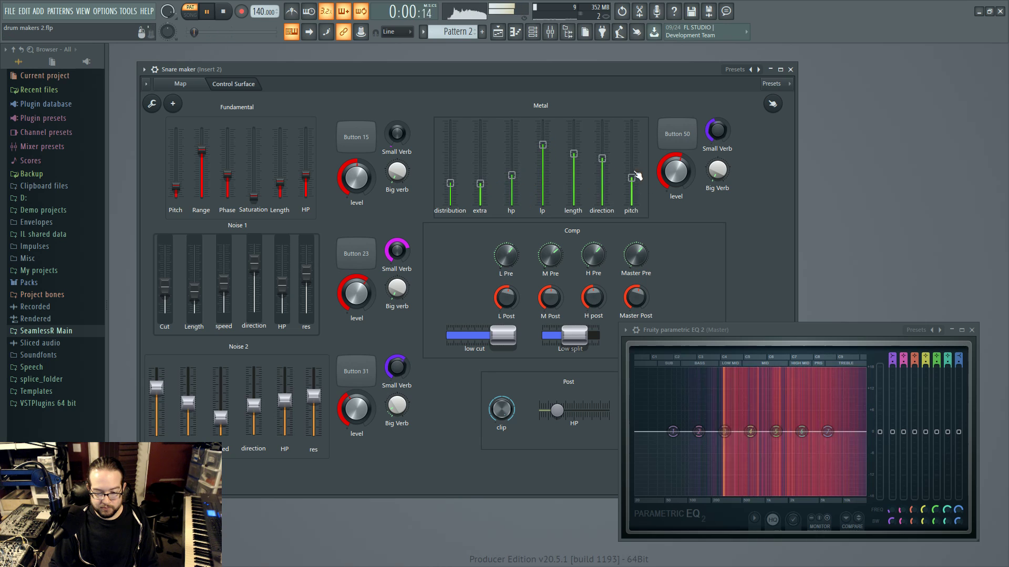
drag(602, 158, 631, 174)
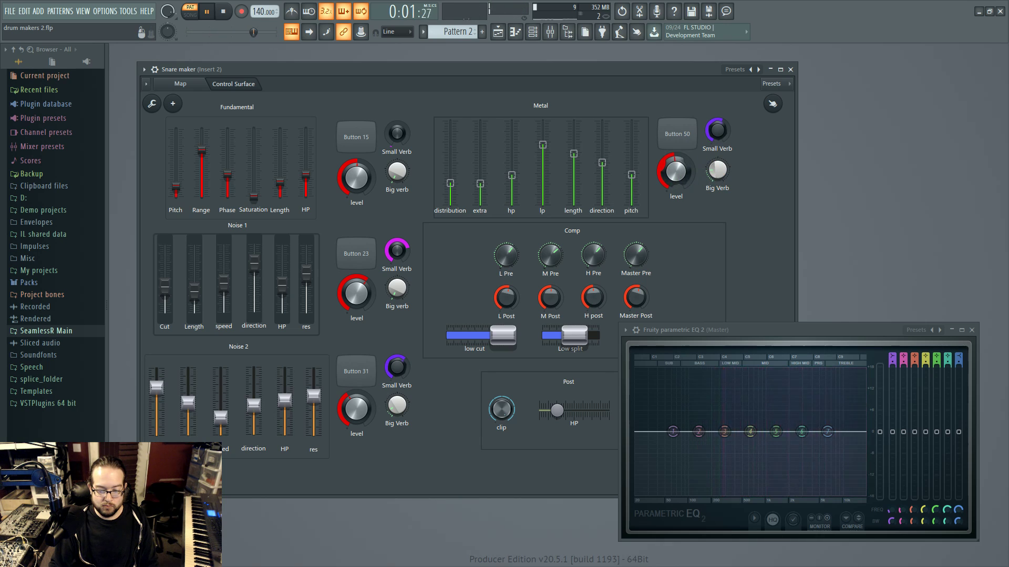
drag(574, 154, 574, 178)
key(space)
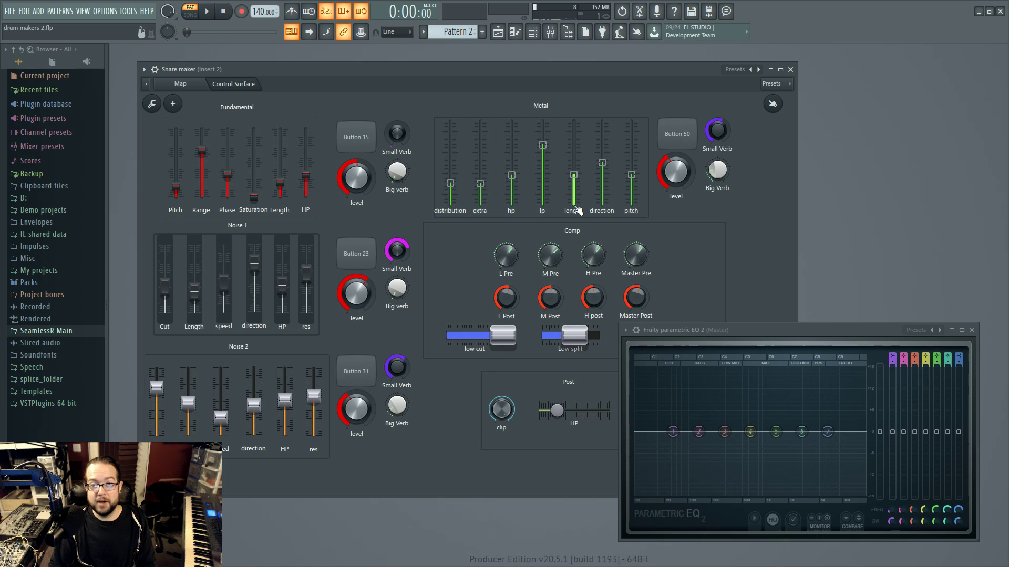
- Close the Master track's Fruity parametric EQ 2 window and show the Snare maker's Patcher map
drag(792, 335, 237, 240)
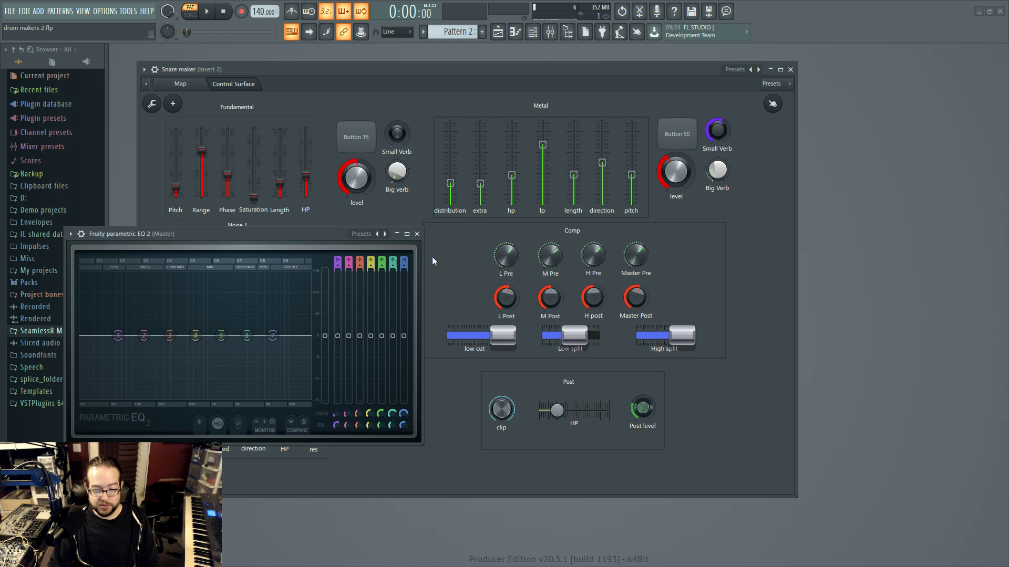
click(416, 234)
click(184, 84)
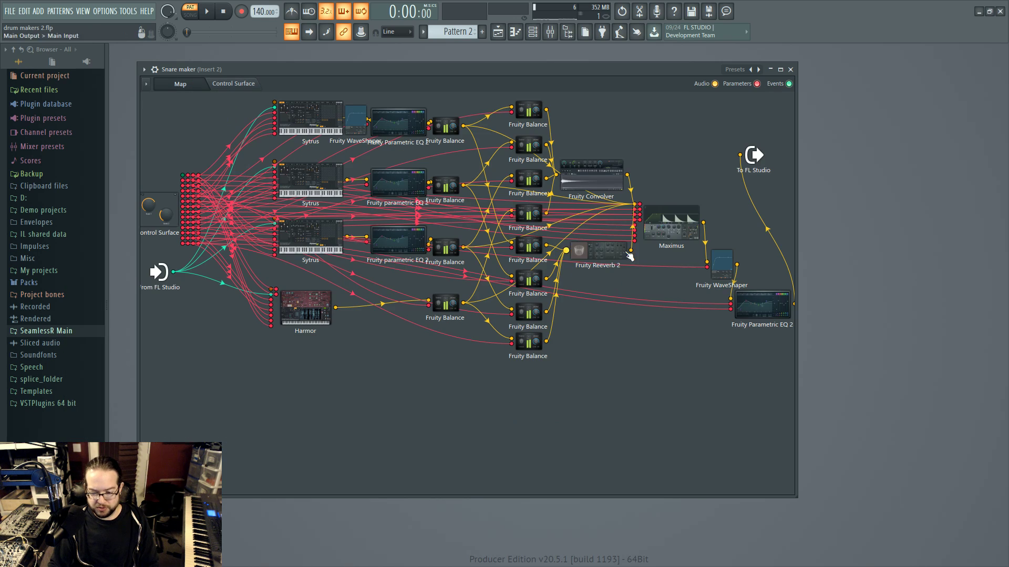
- Inspect the Mid and Low bands of the map's Maximus with its monitor display, and close its window
click(670, 221)
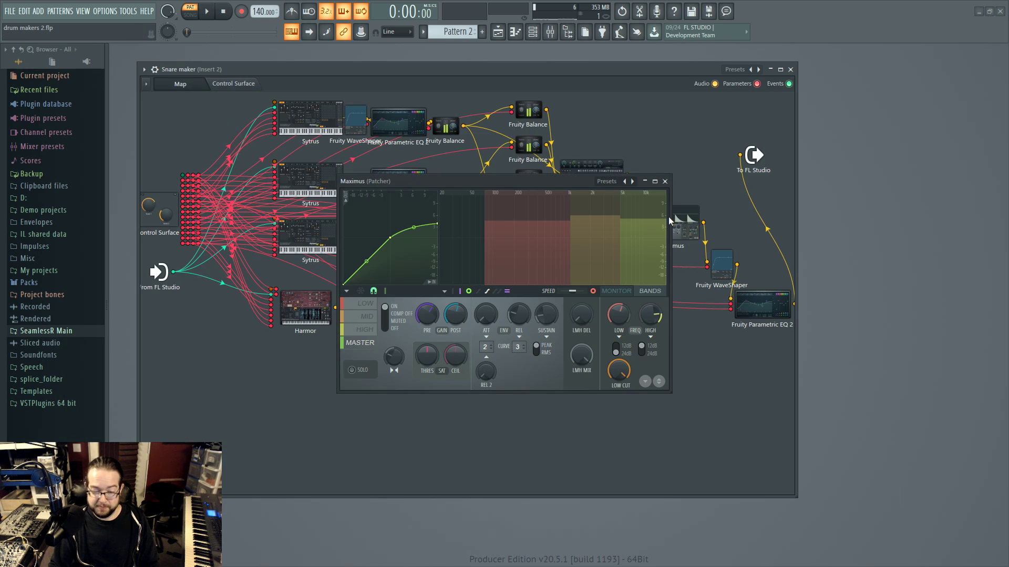
click(617, 291)
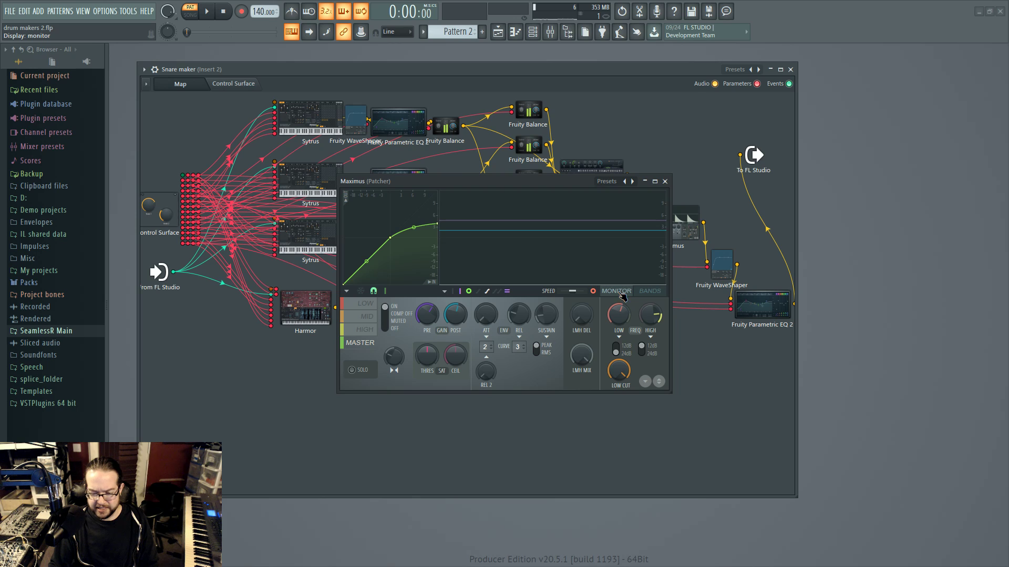
click(371, 316)
click(368, 304)
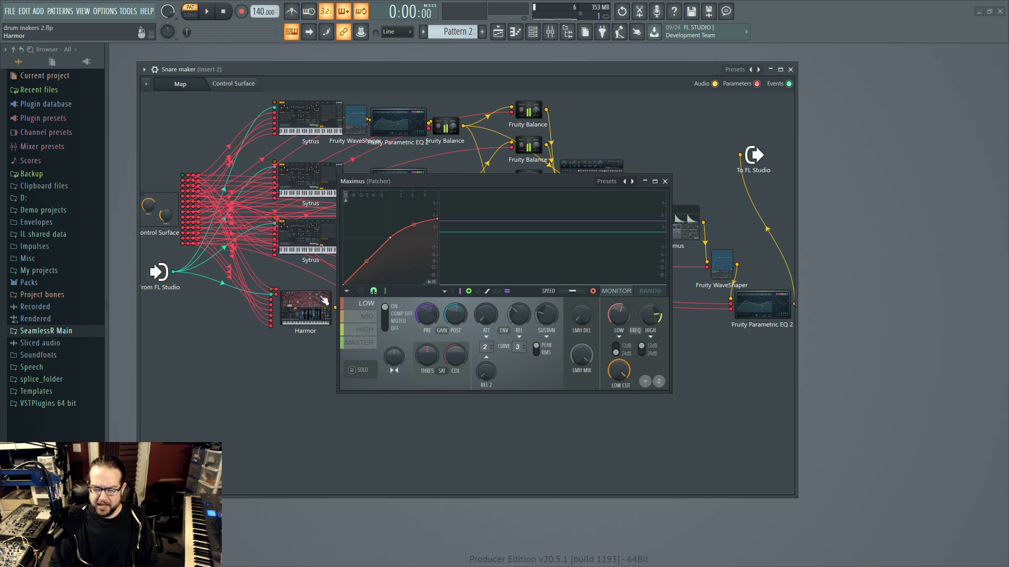
click(665, 182)
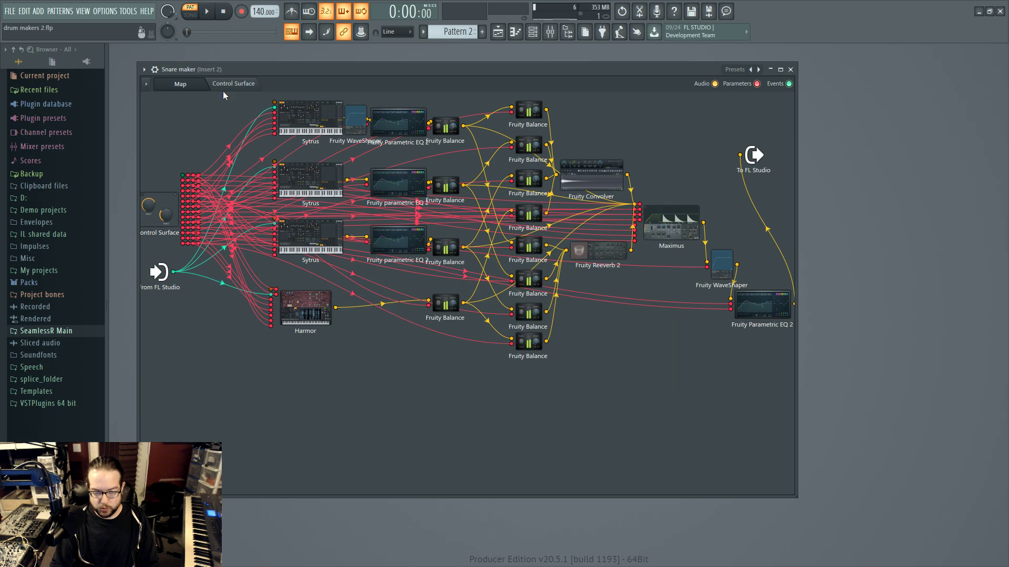
- Show the Snare maker's control surface and save the project
click(229, 85)
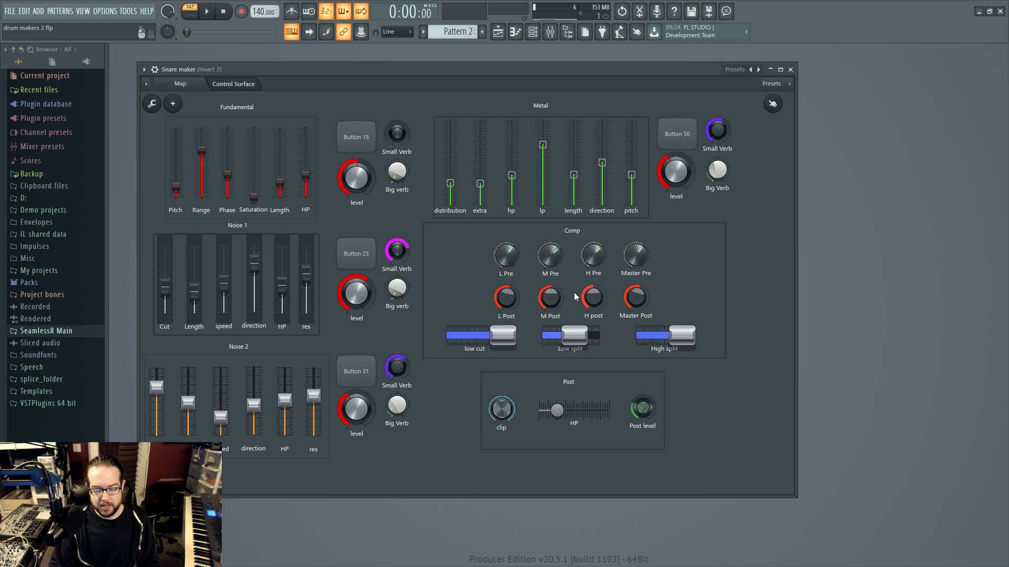
key(ctrl+s)
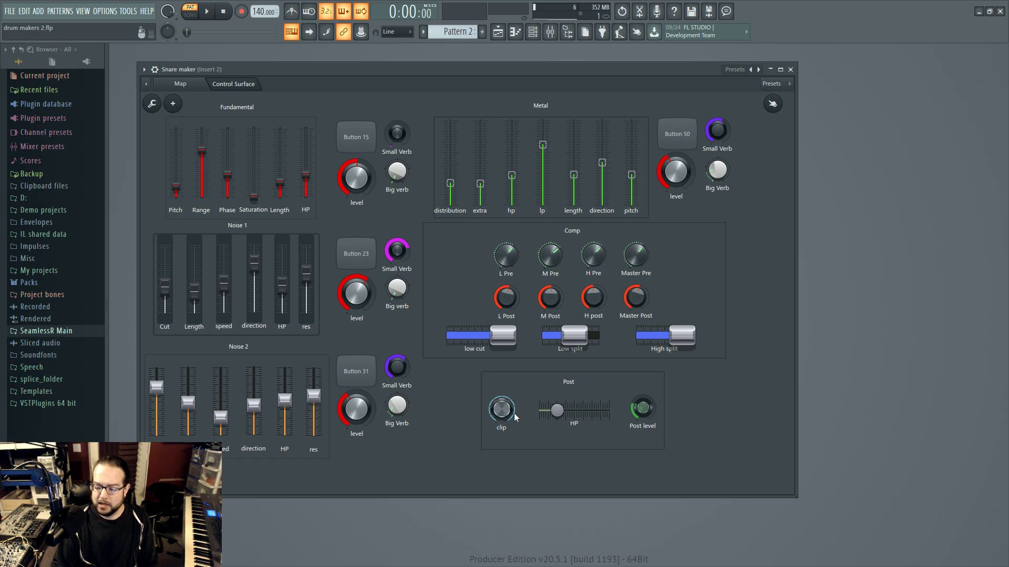
- Relate the Post section's clip knob to the Fruity WaveShaper after Maximus in the map, viewing its curve and closing it
mouse_move(502, 411)
mouse_down()
mouse_move(502, 445)
mouse_move(504, 415)
mouse_up()
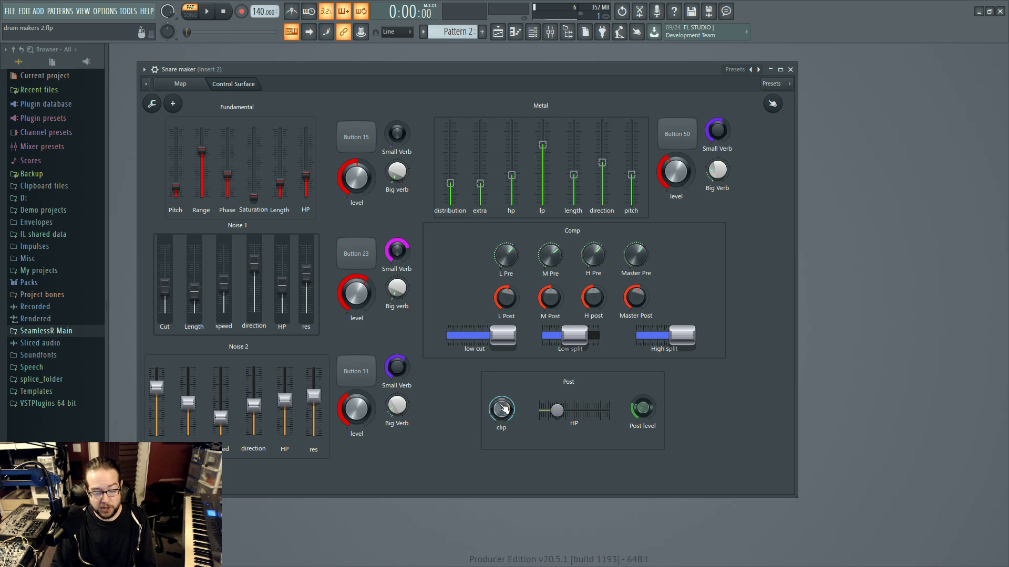
click(183, 85)
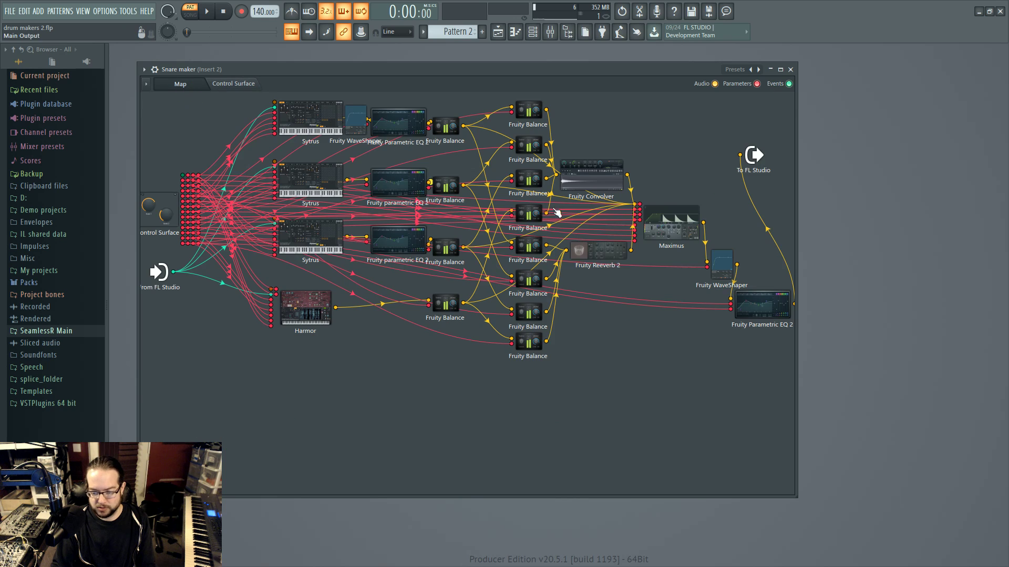
click(721, 265)
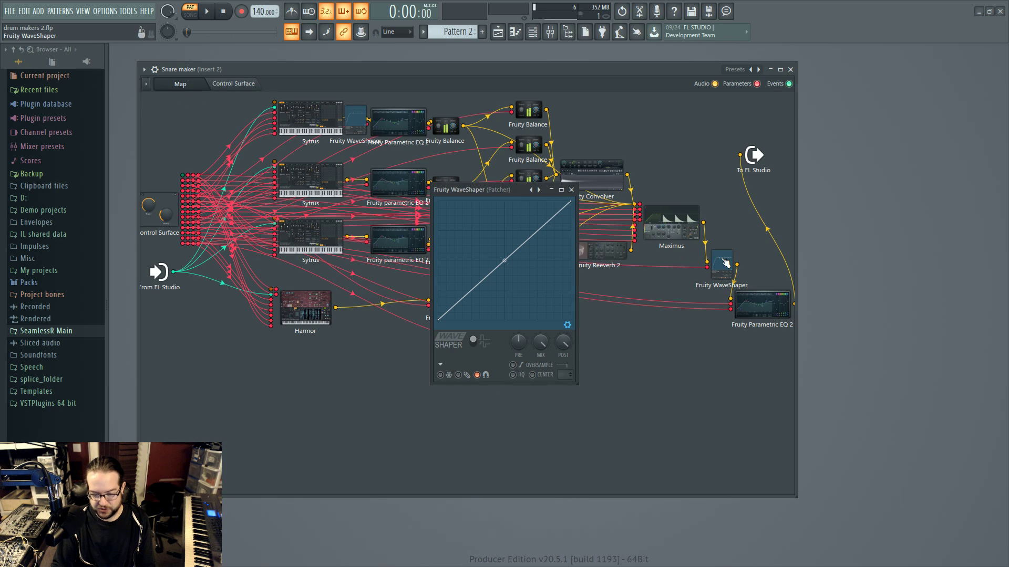
click(571, 189)
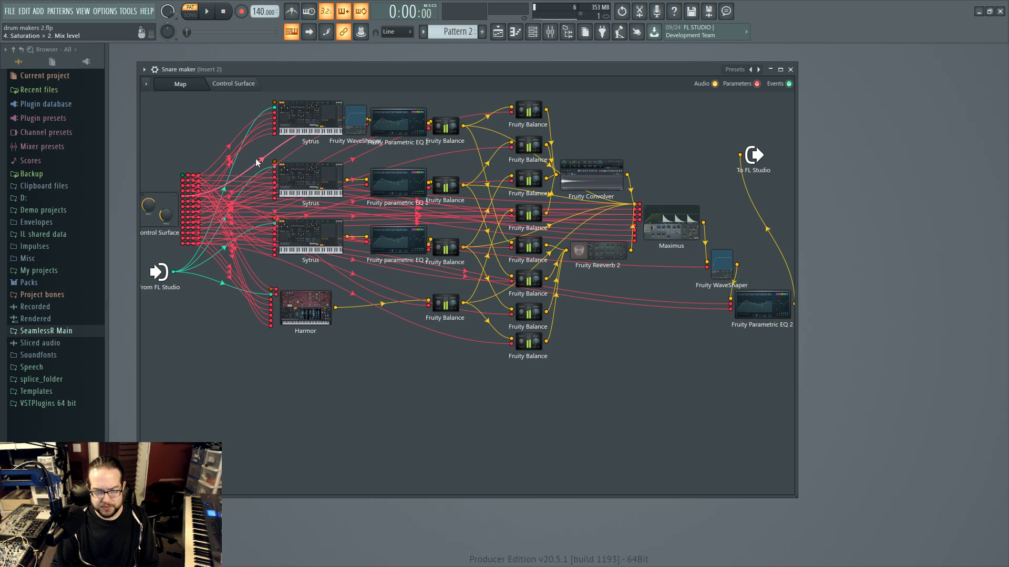
- Inspect the final Fruity Parametric EQ 2 in the map's output chain and close its window
click(246, 87)
click(204, 88)
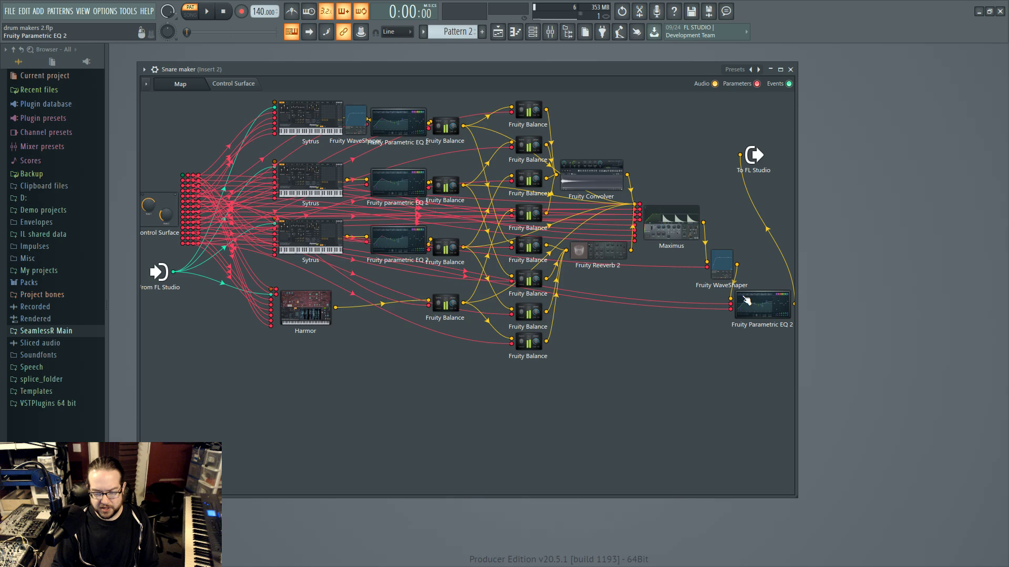
click(762, 305)
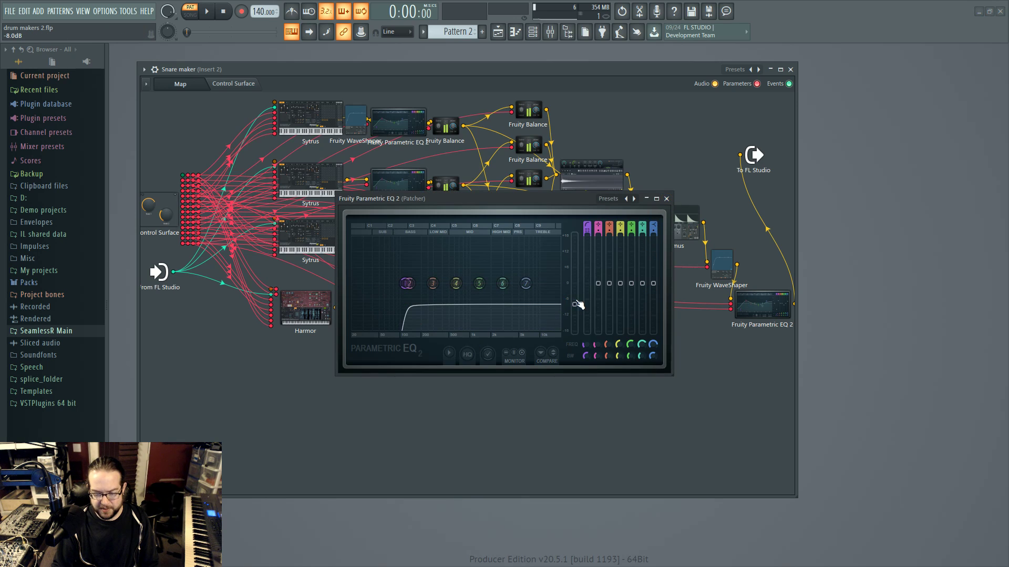
click(668, 199)
- Return to the Snare maker's control surface and move its window to roughly the middle of the workspace
click(240, 86)
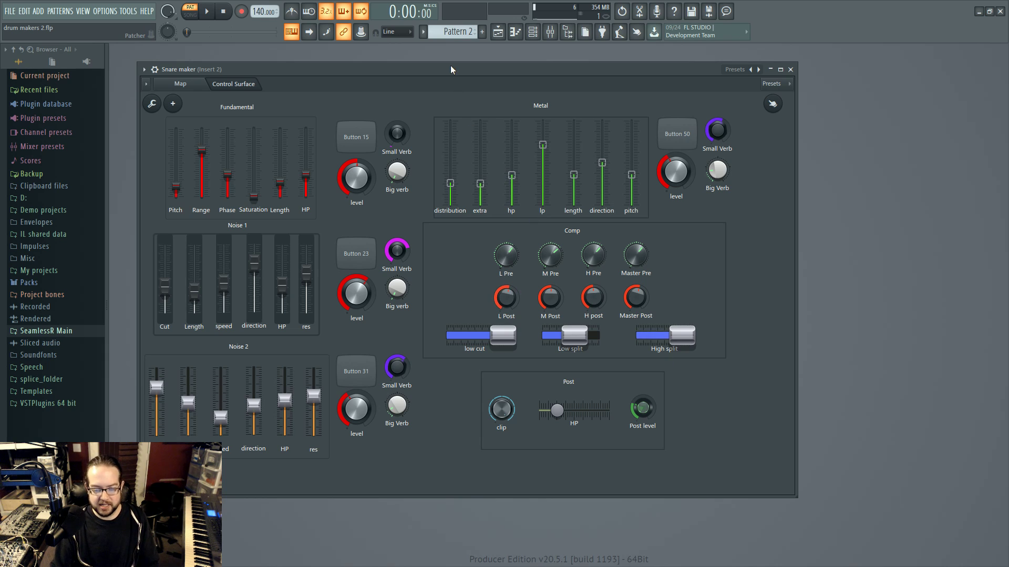
drag(461, 72, 553, 85)
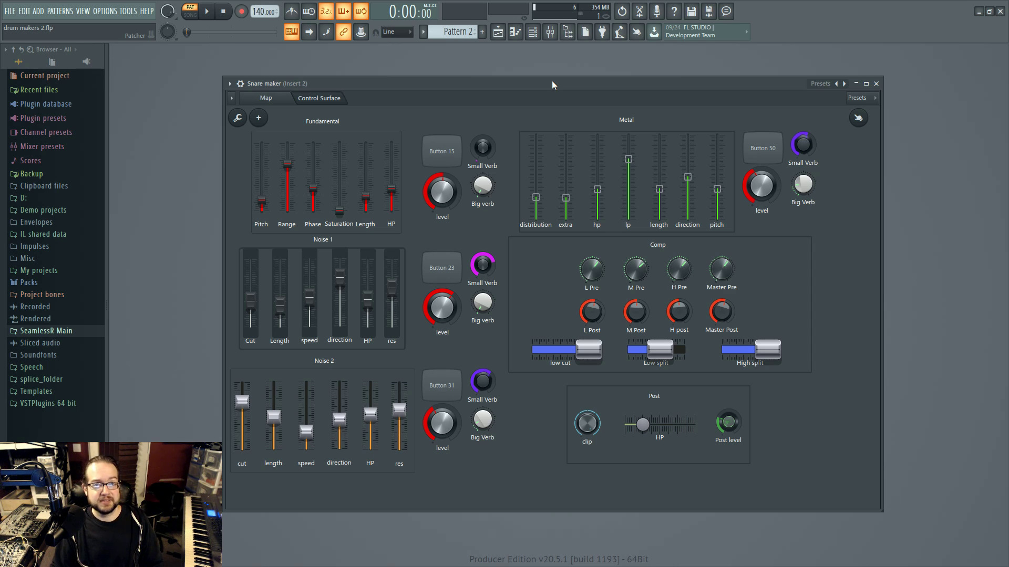
drag(552, 80, 583, 94)
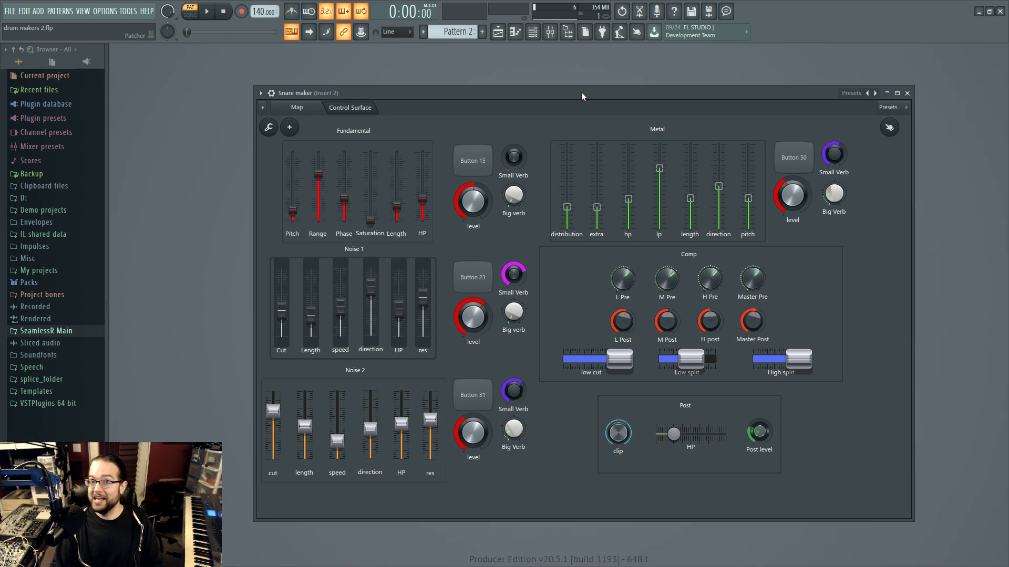